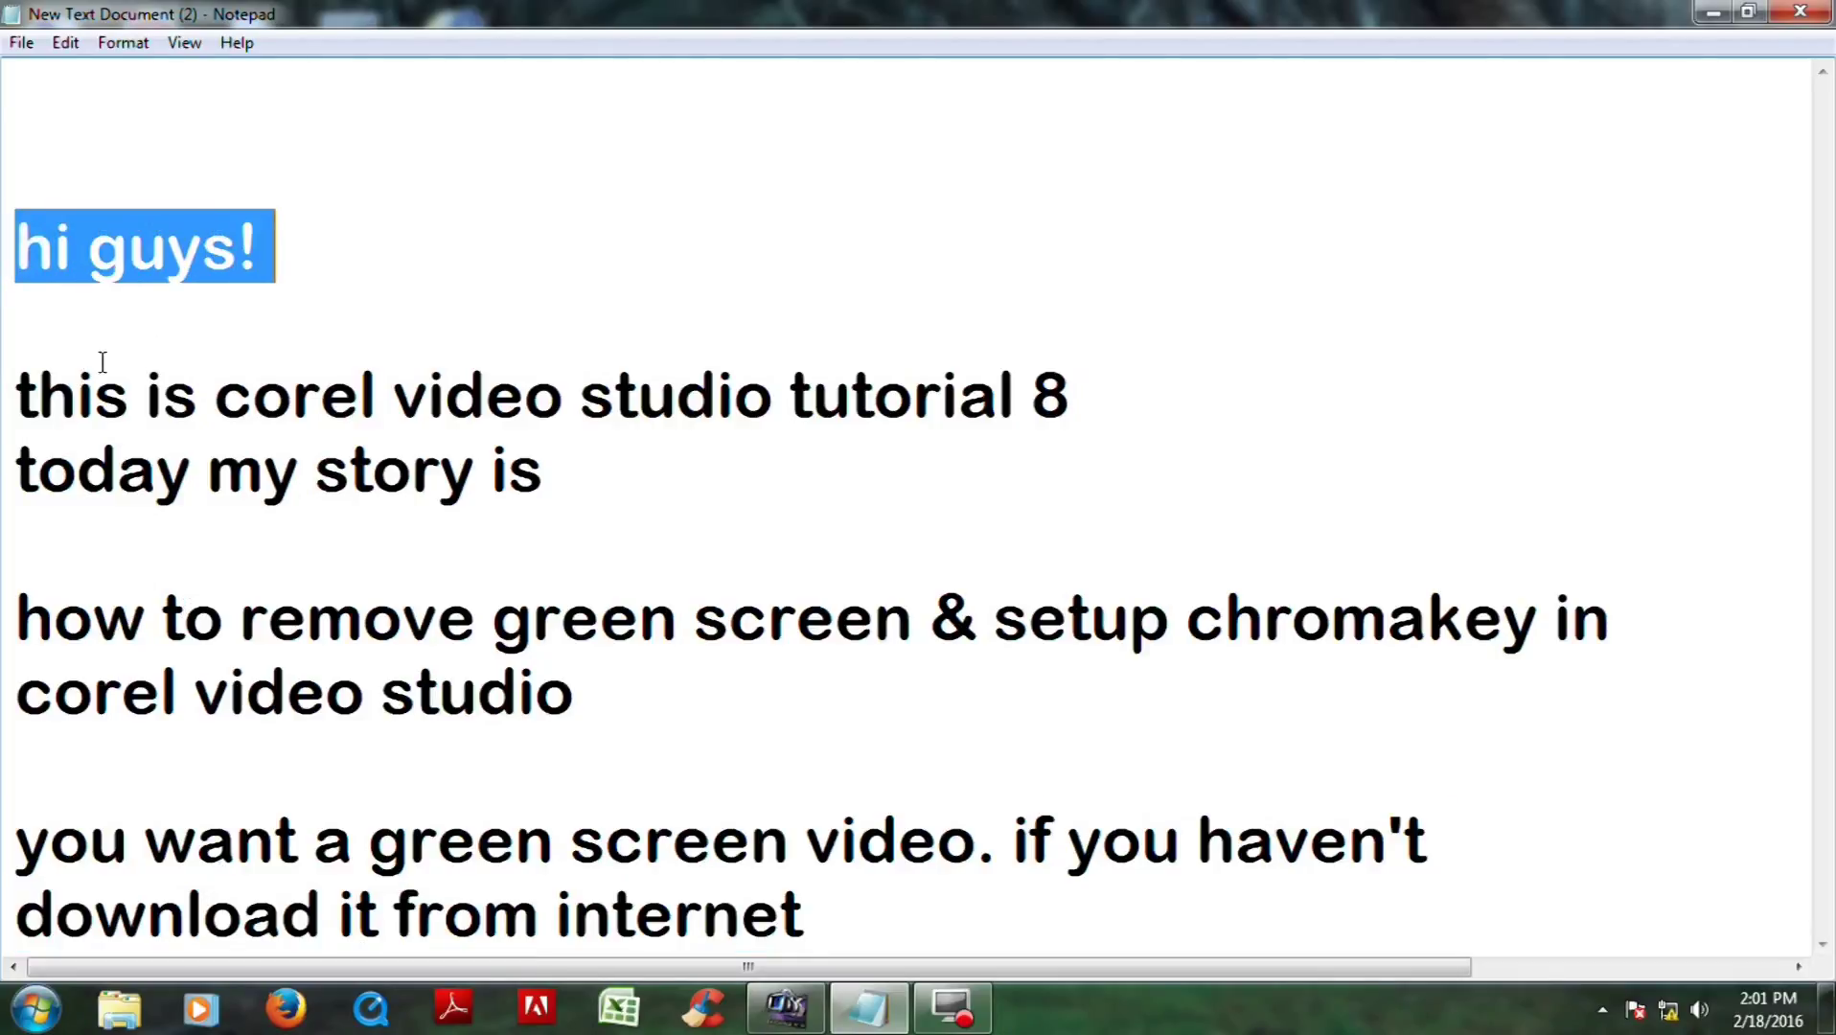
Highlight the intro lines about tutorial 8, 'today my story is', and the green screen chromakey topic.
{"action": "left_click_drag", "start_coordinate": [12, 386], "coordinate": [1153, 400]}
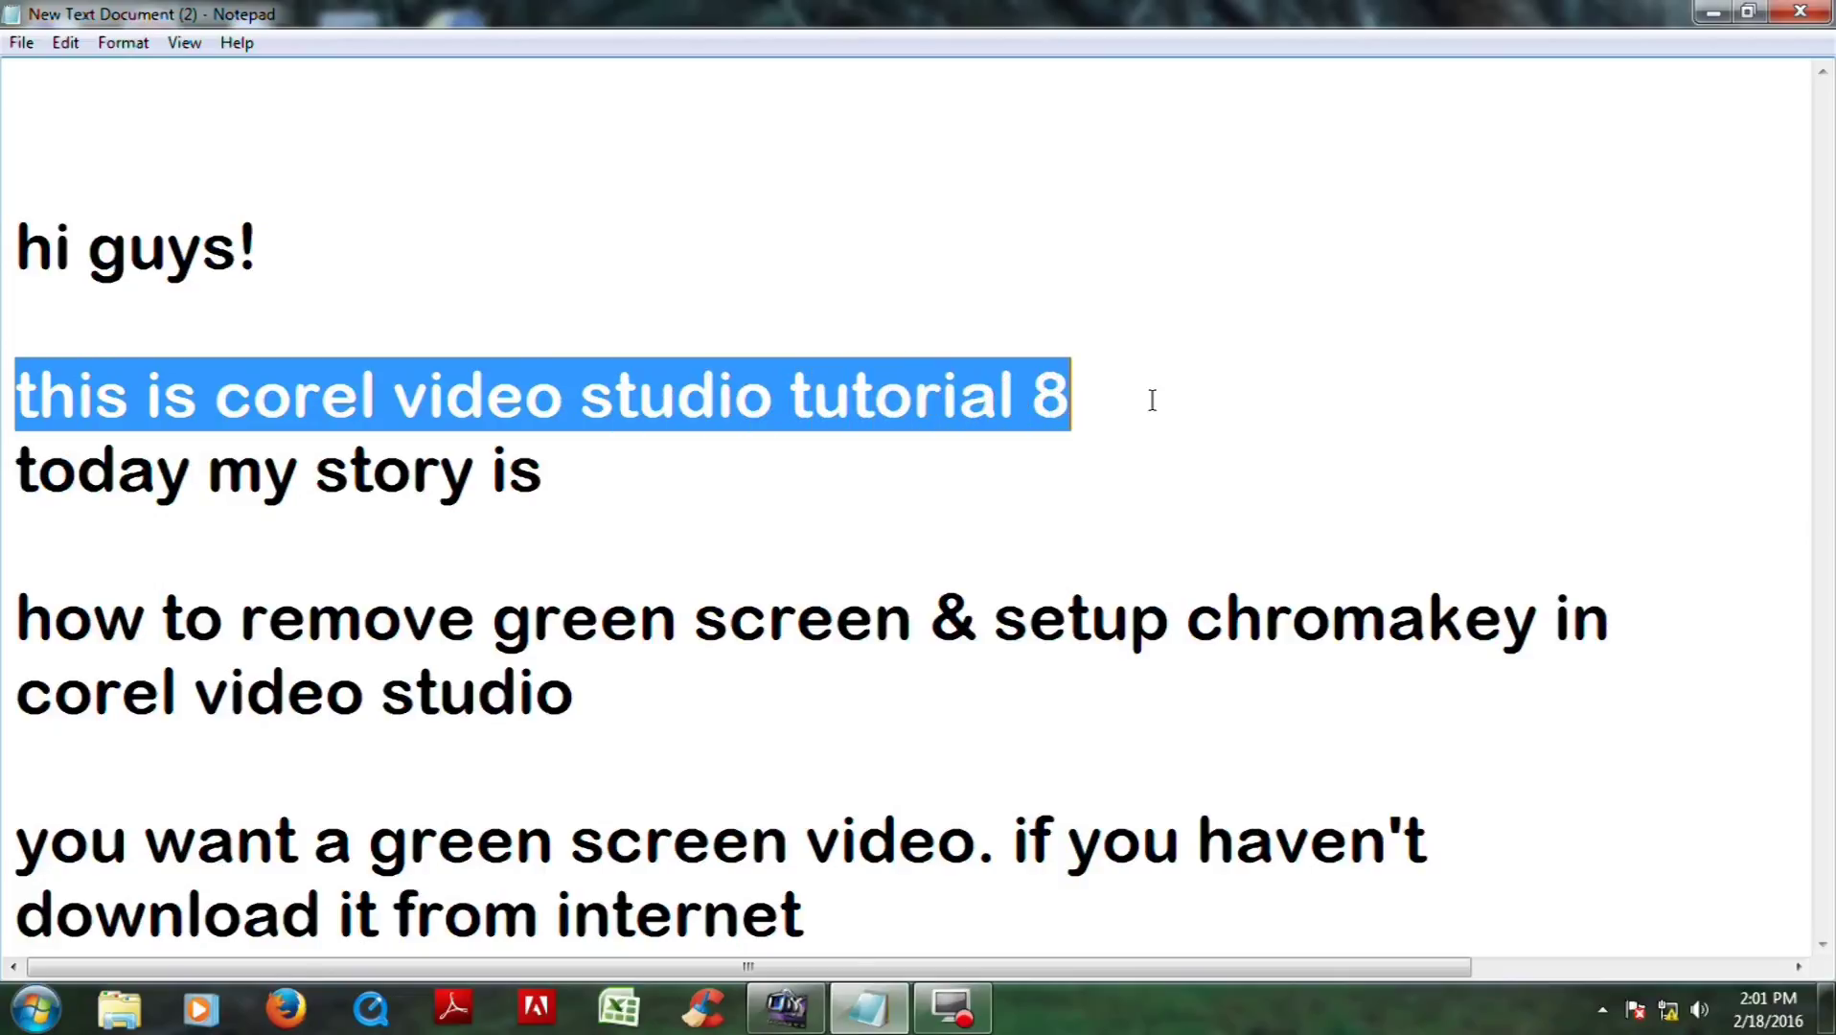
{"action": "left_click_drag", "start_coordinate": [13, 450], "coordinate": [650, 481]}
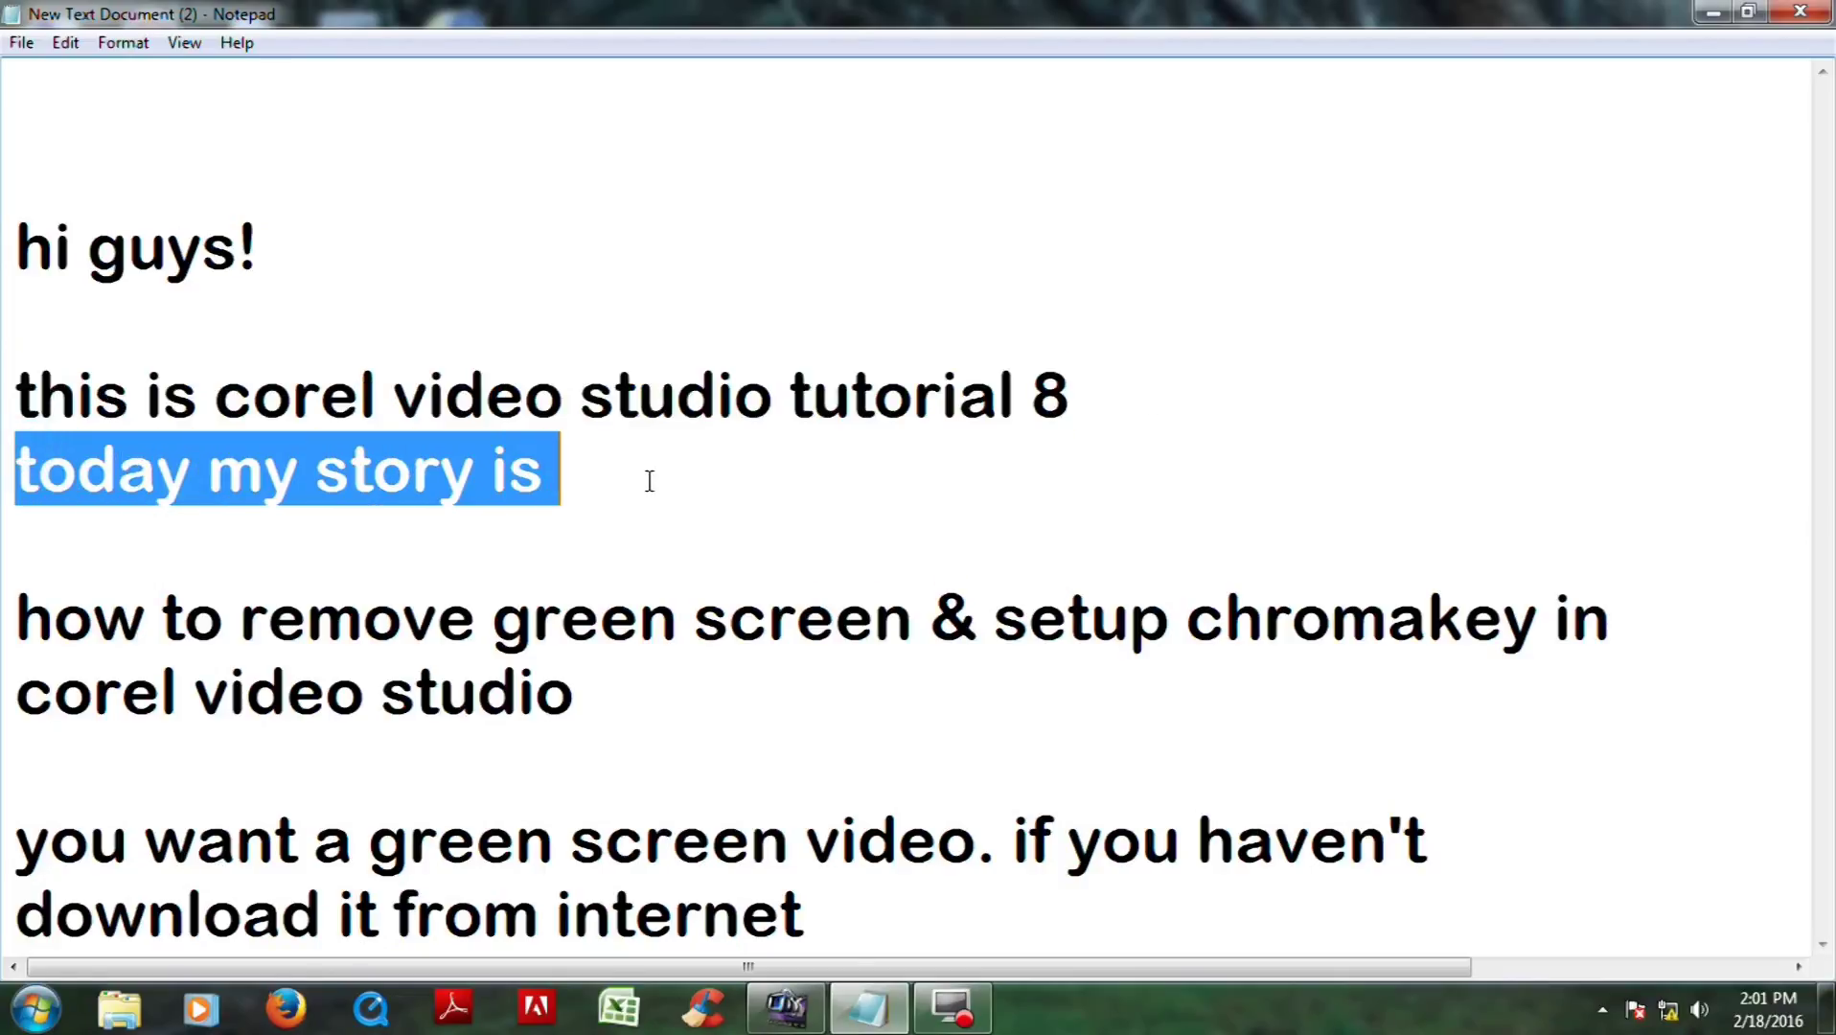
{"action": "left_click_drag", "start_coordinate": [6, 611], "coordinate": [1451, 696]}
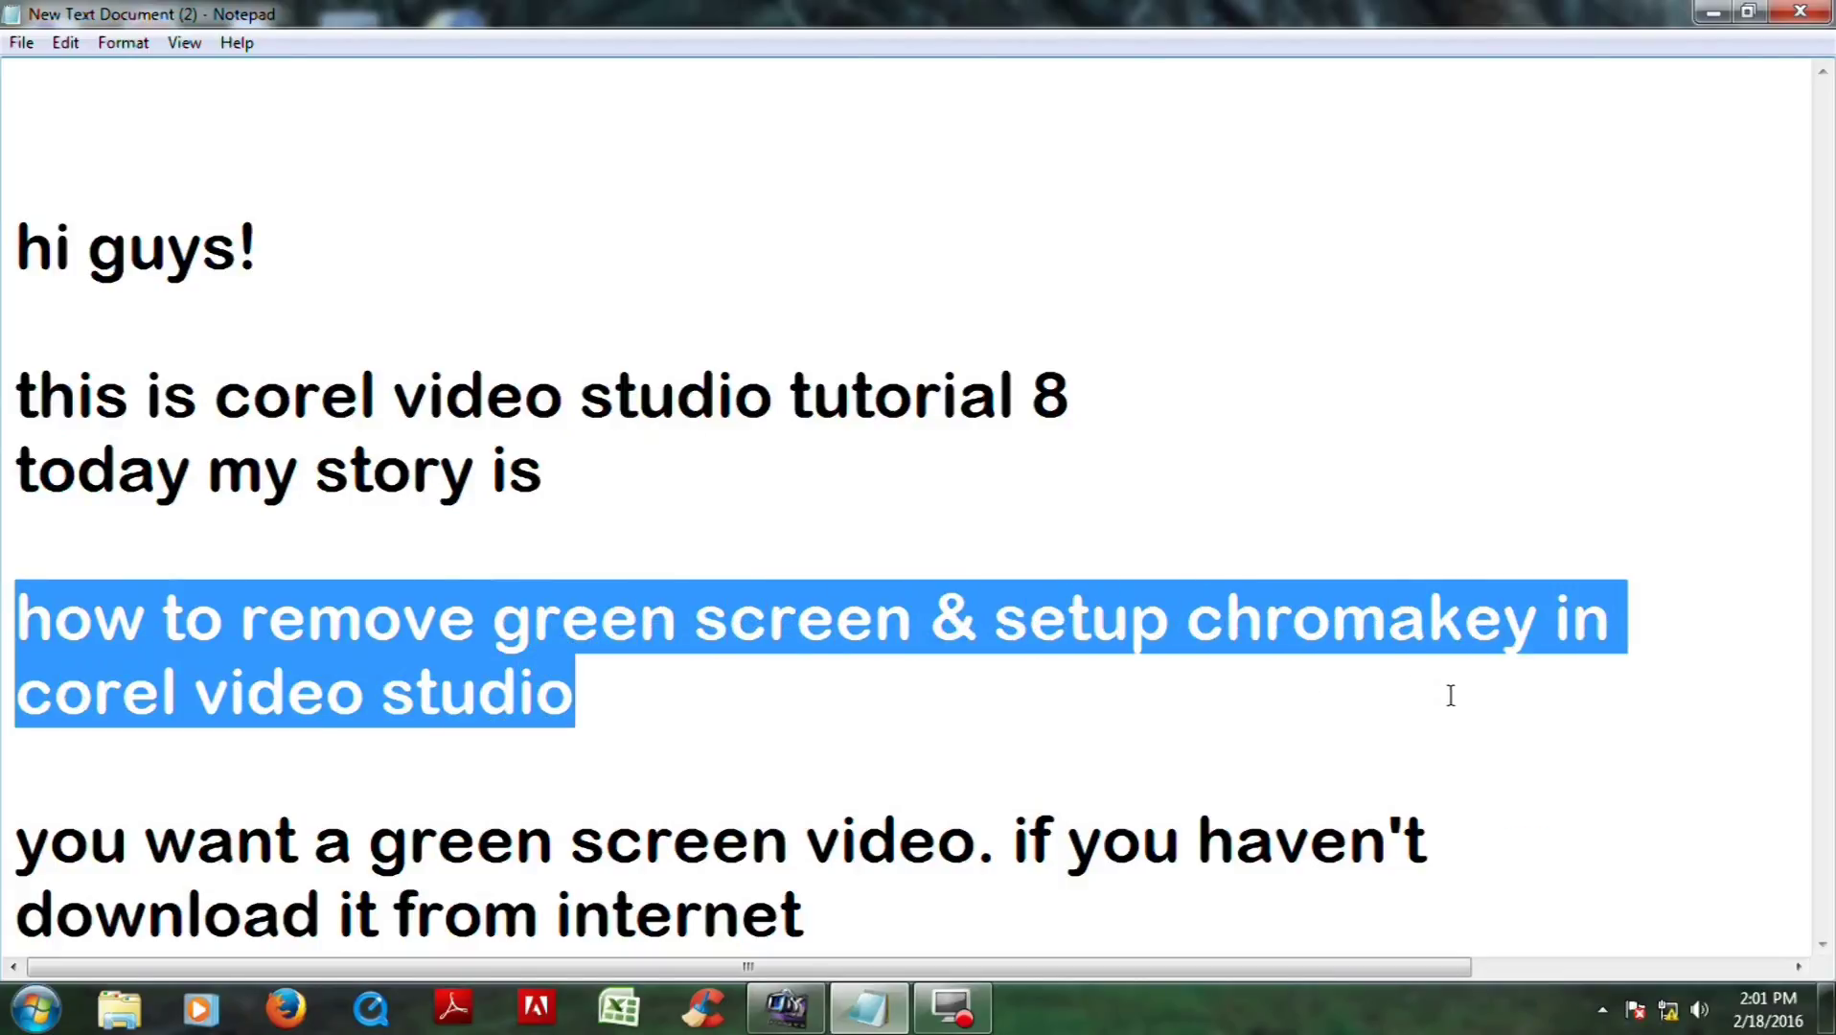
Highlight the green-screen-video and 'download it from internet' lines, then switch to VideoStudio.
{"action": "left_click_drag", "start_coordinate": [8, 844], "coordinate": [984, 811]}
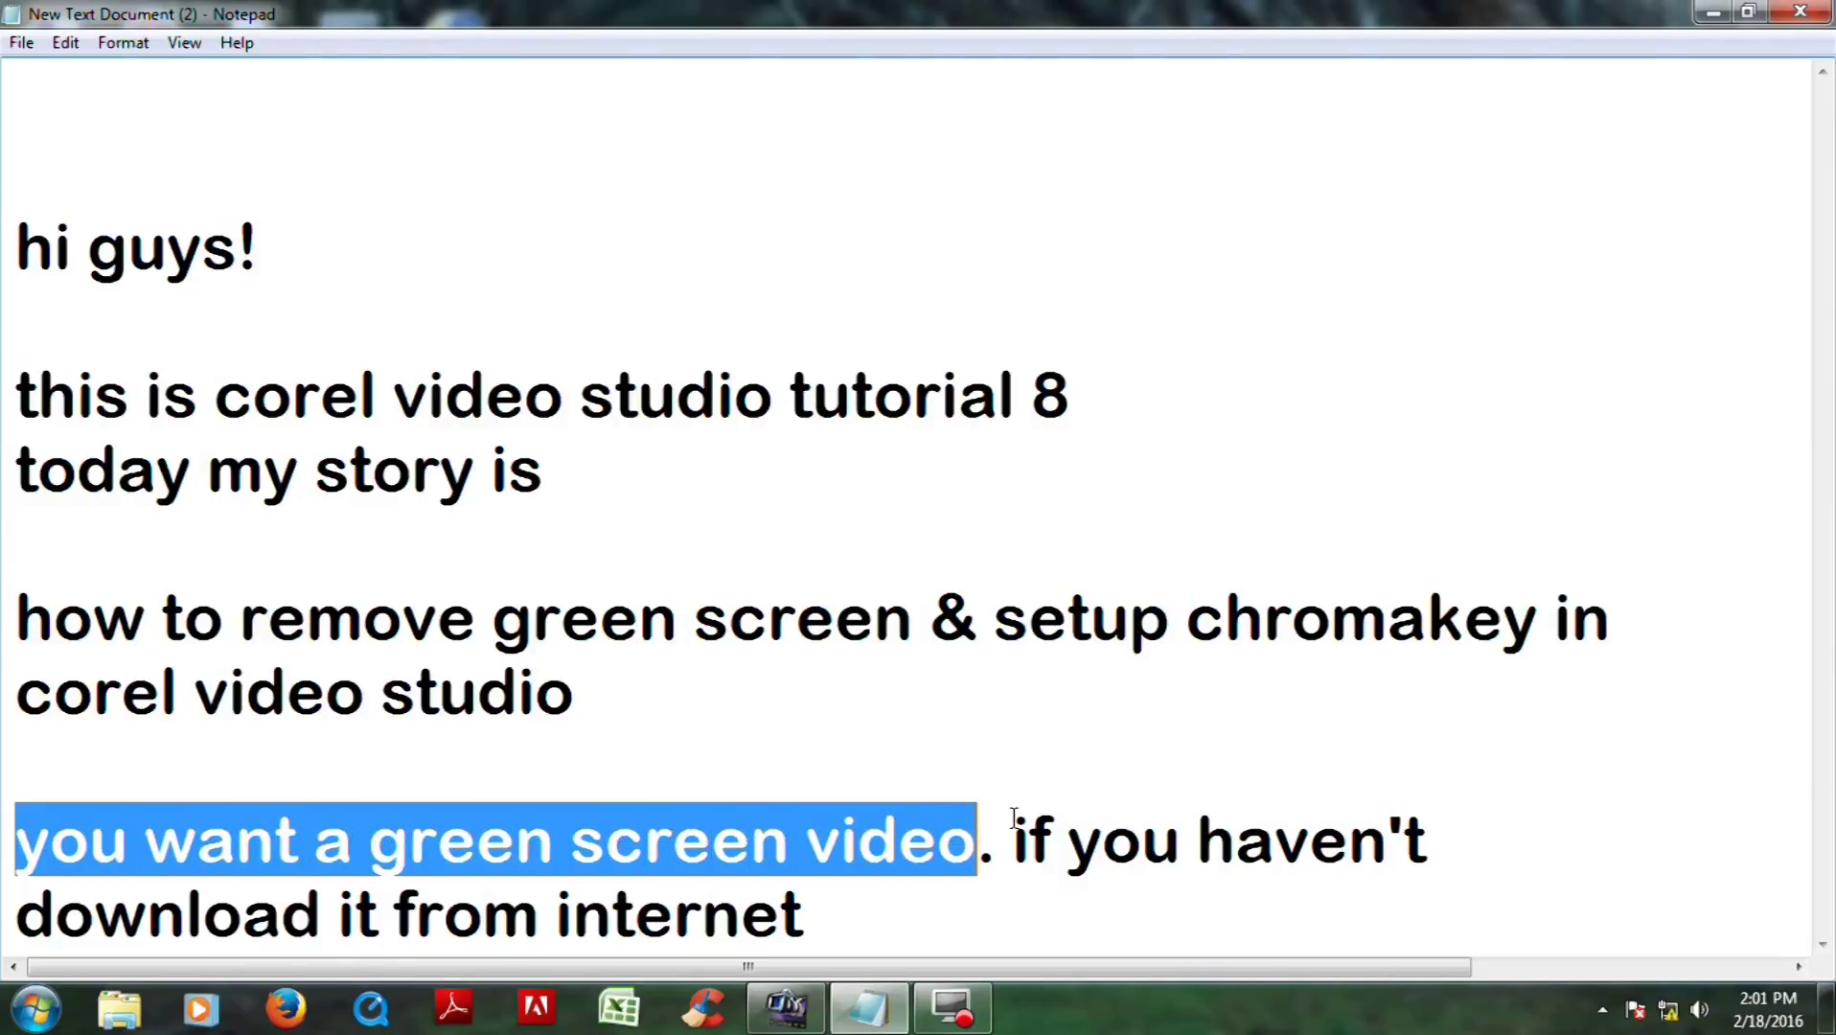
{"action": "left_click", "coordinate": [1014, 822]}
{"action": "key", "text": "shift+End"}
{"action": "left_click_drag", "start_coordinate": [21, 912], "coordinate": [894, 891]}
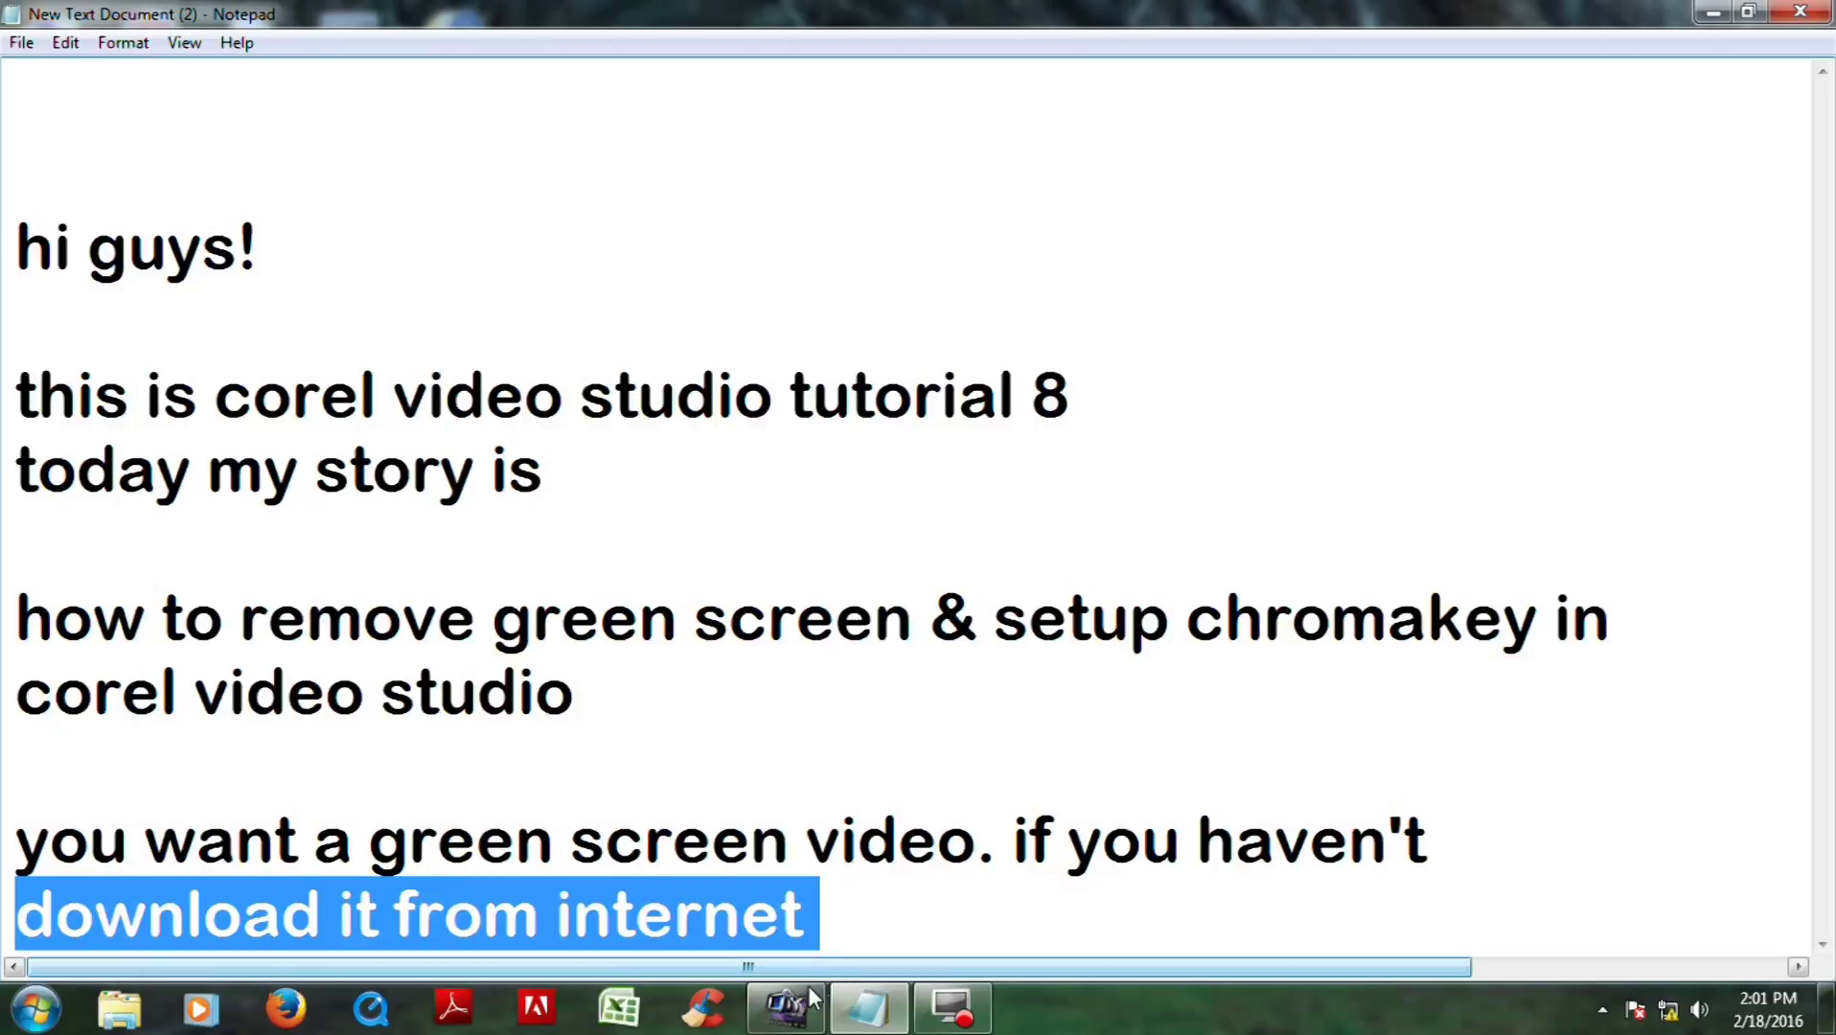
{"action": "mouse_move", "coordinate": [786, 1006]}
{"action": "left_click", "coordinate": [763, 906]}
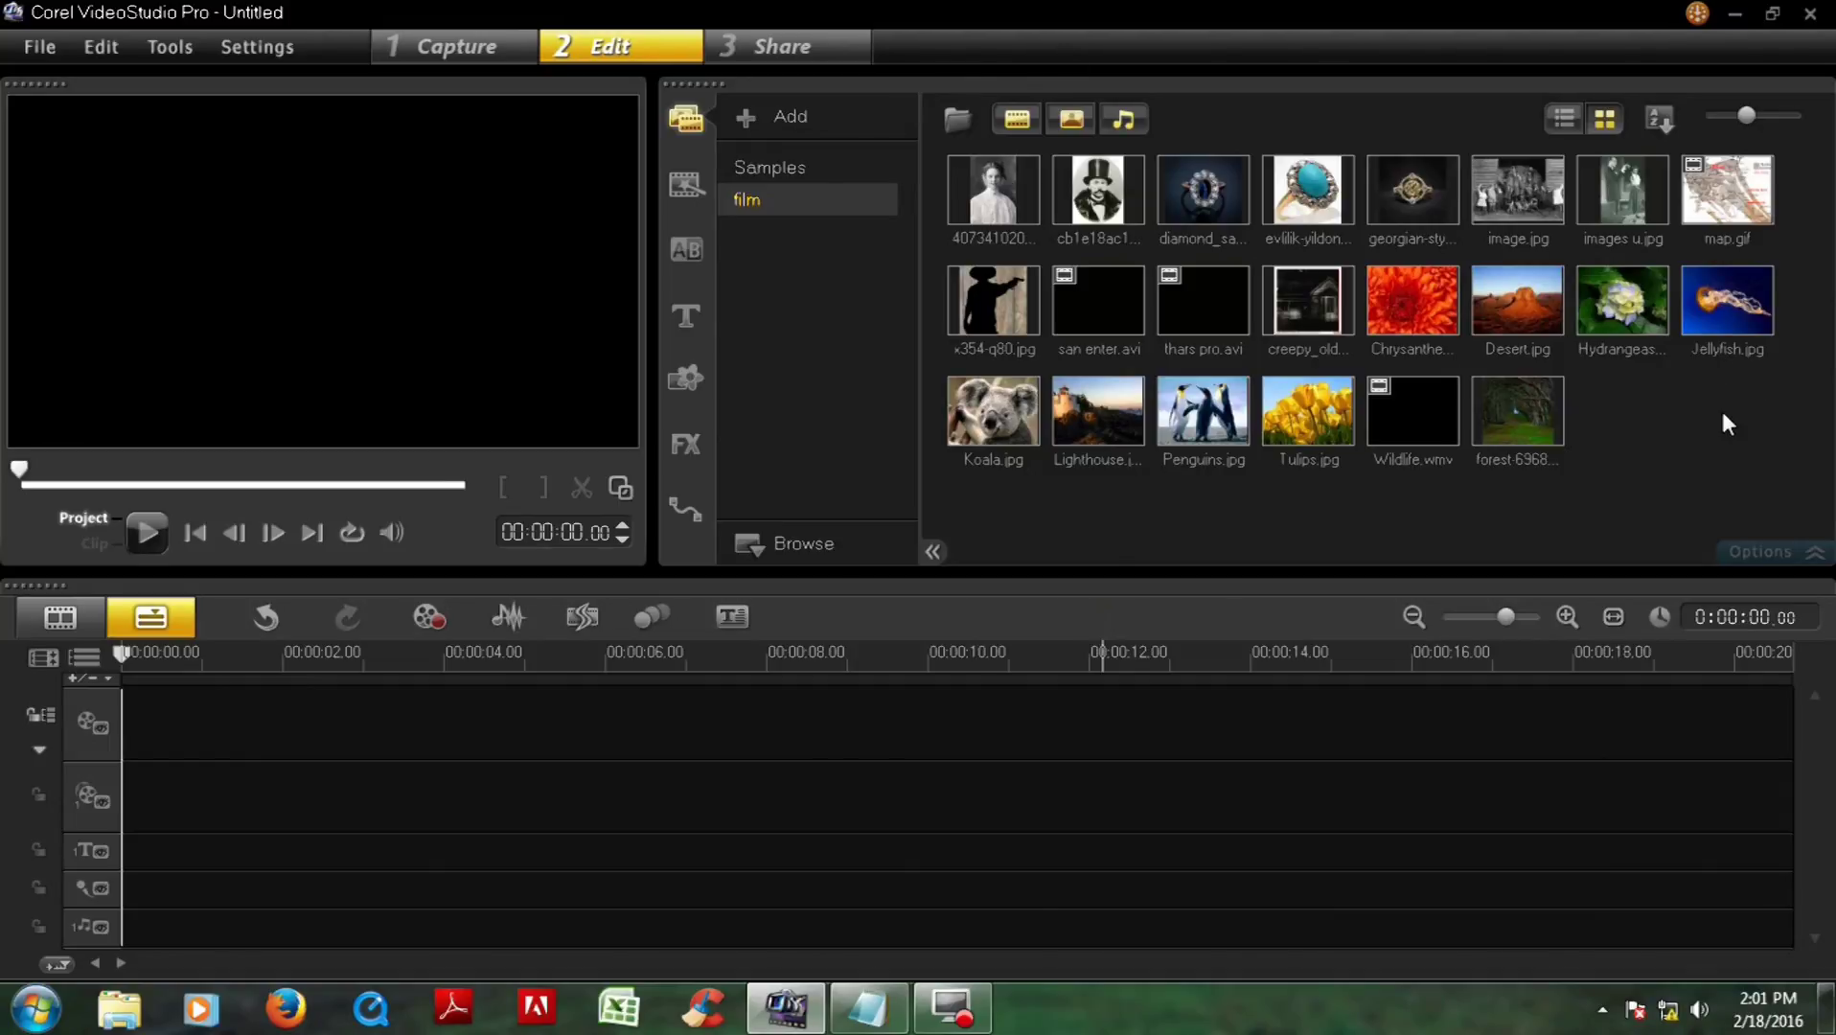
Import the Green Screen Cat video from the after effects tut folder into the library.
{"action": "left_click", "coordinate": [955, 121]}
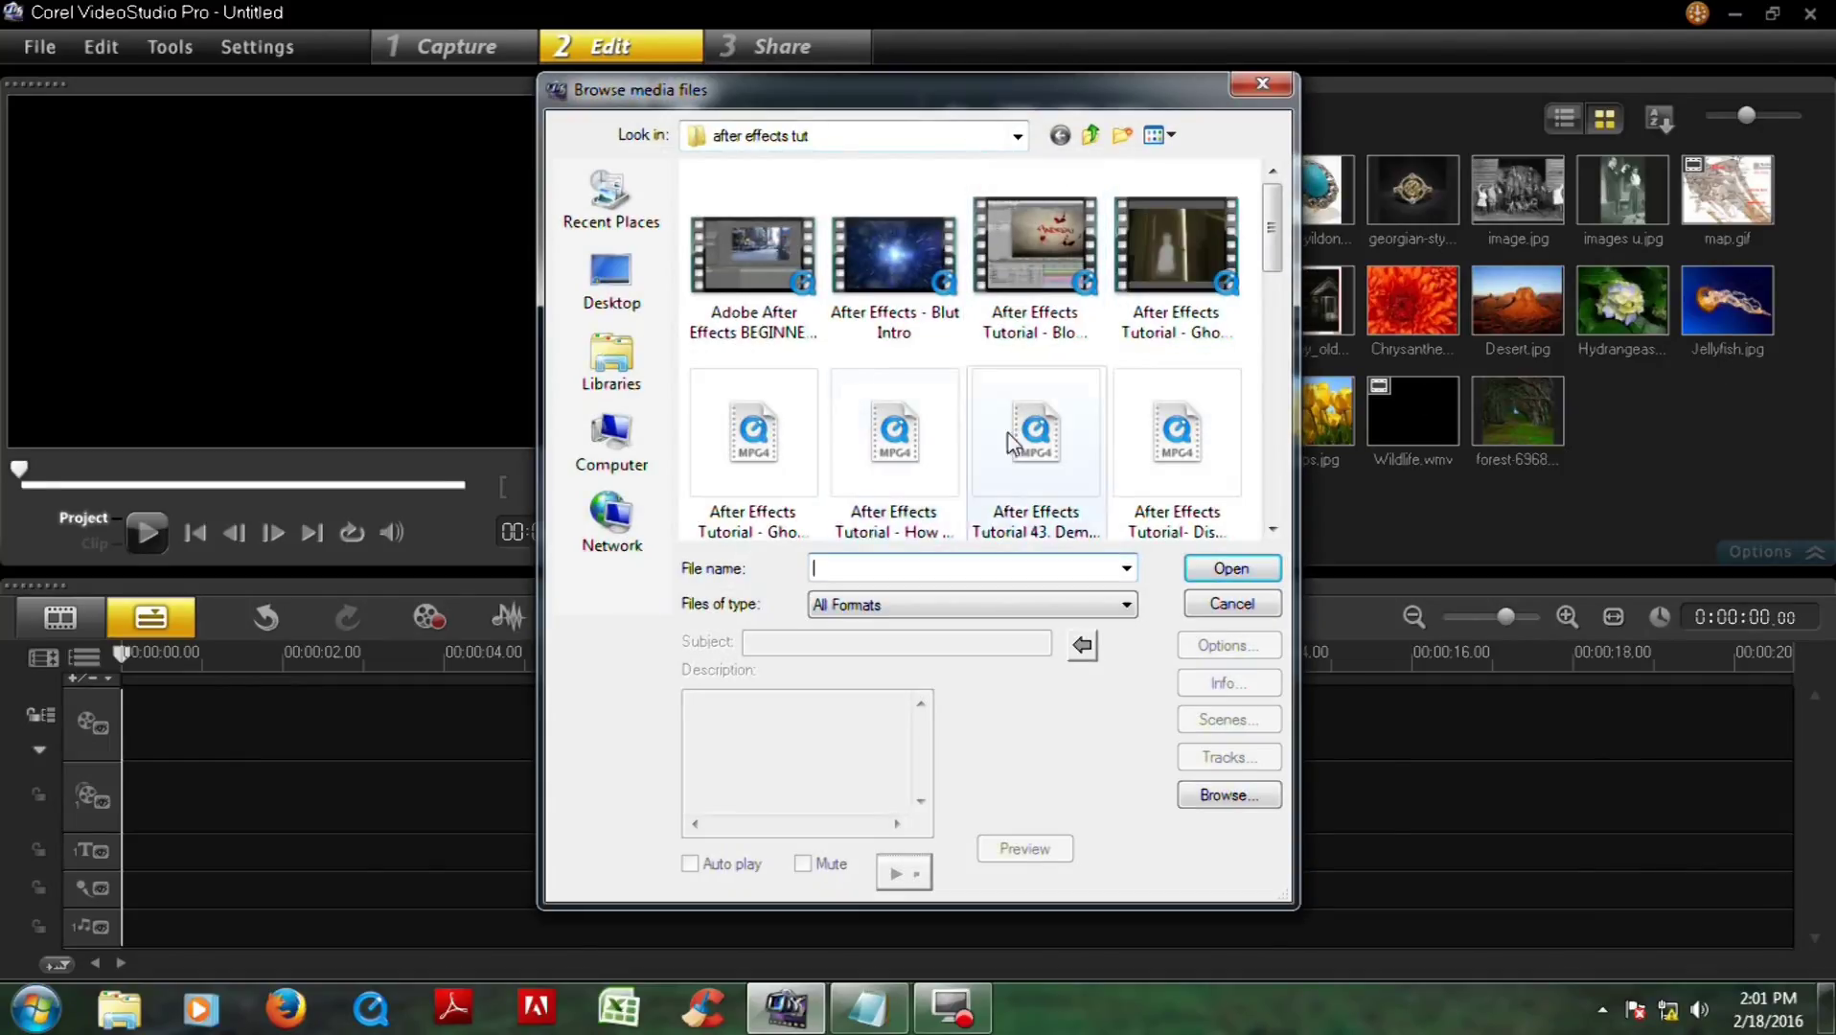
{"action": "left_click_drag", "start_coordinate": [1273, 244], "coordinate": [1270, 407]}
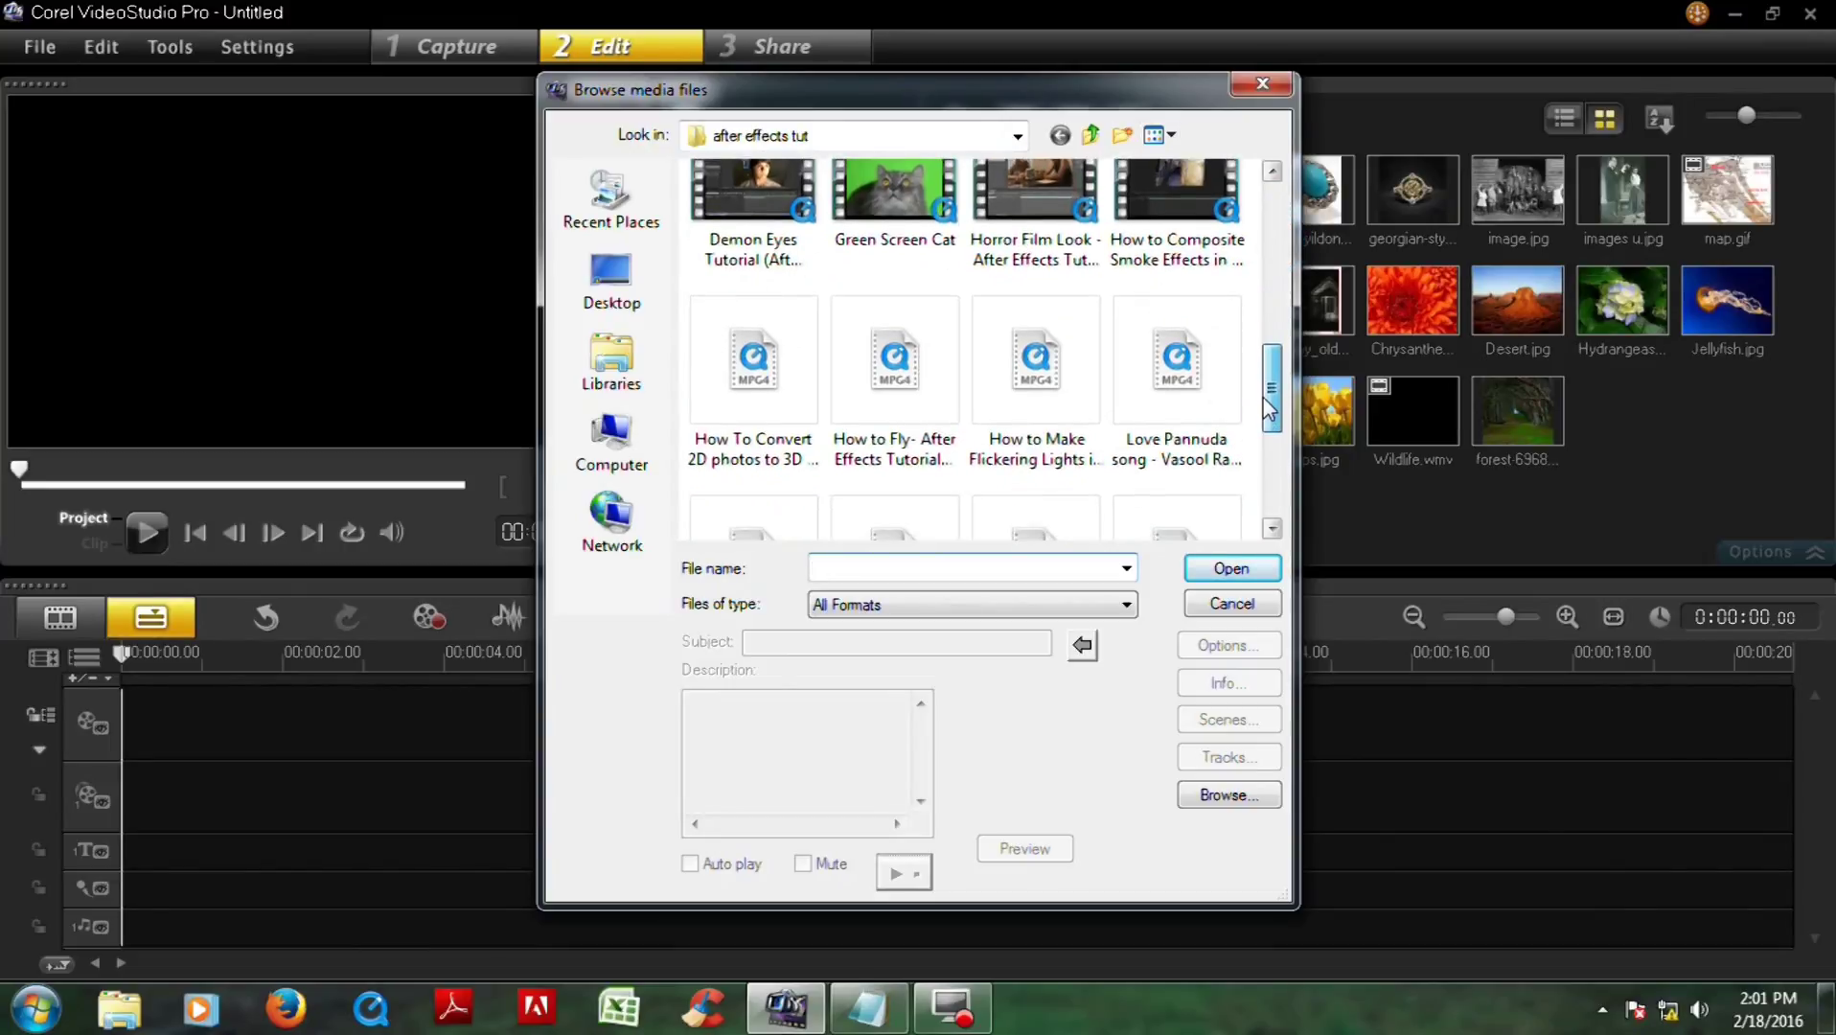
{"action": "left_click", "coordinate": [932, 238]}
{"action": "left_click", "coordinate": [1215, 575]}
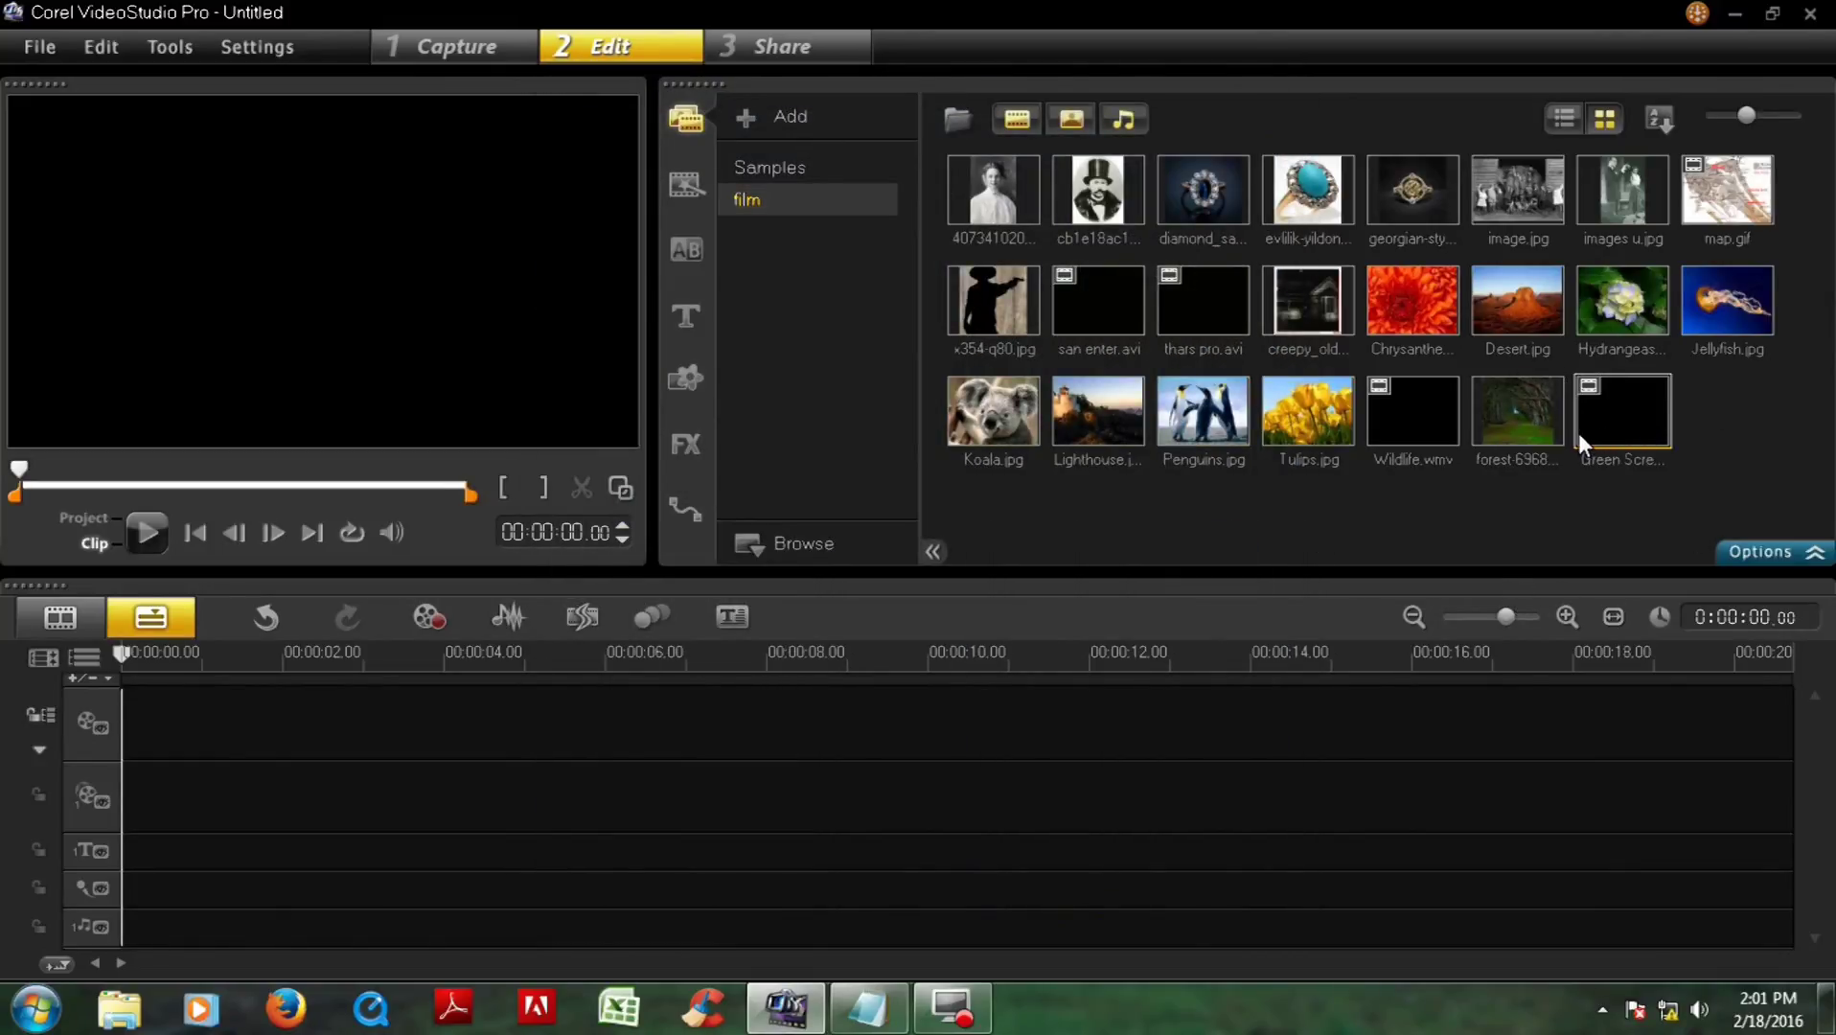
Place Green Screen Cat on the overlay track and split it at 9.22 s.
{"action": "left_click_drag", "start_coordinate": [1629, 412], "coordinate": [122, 795]}
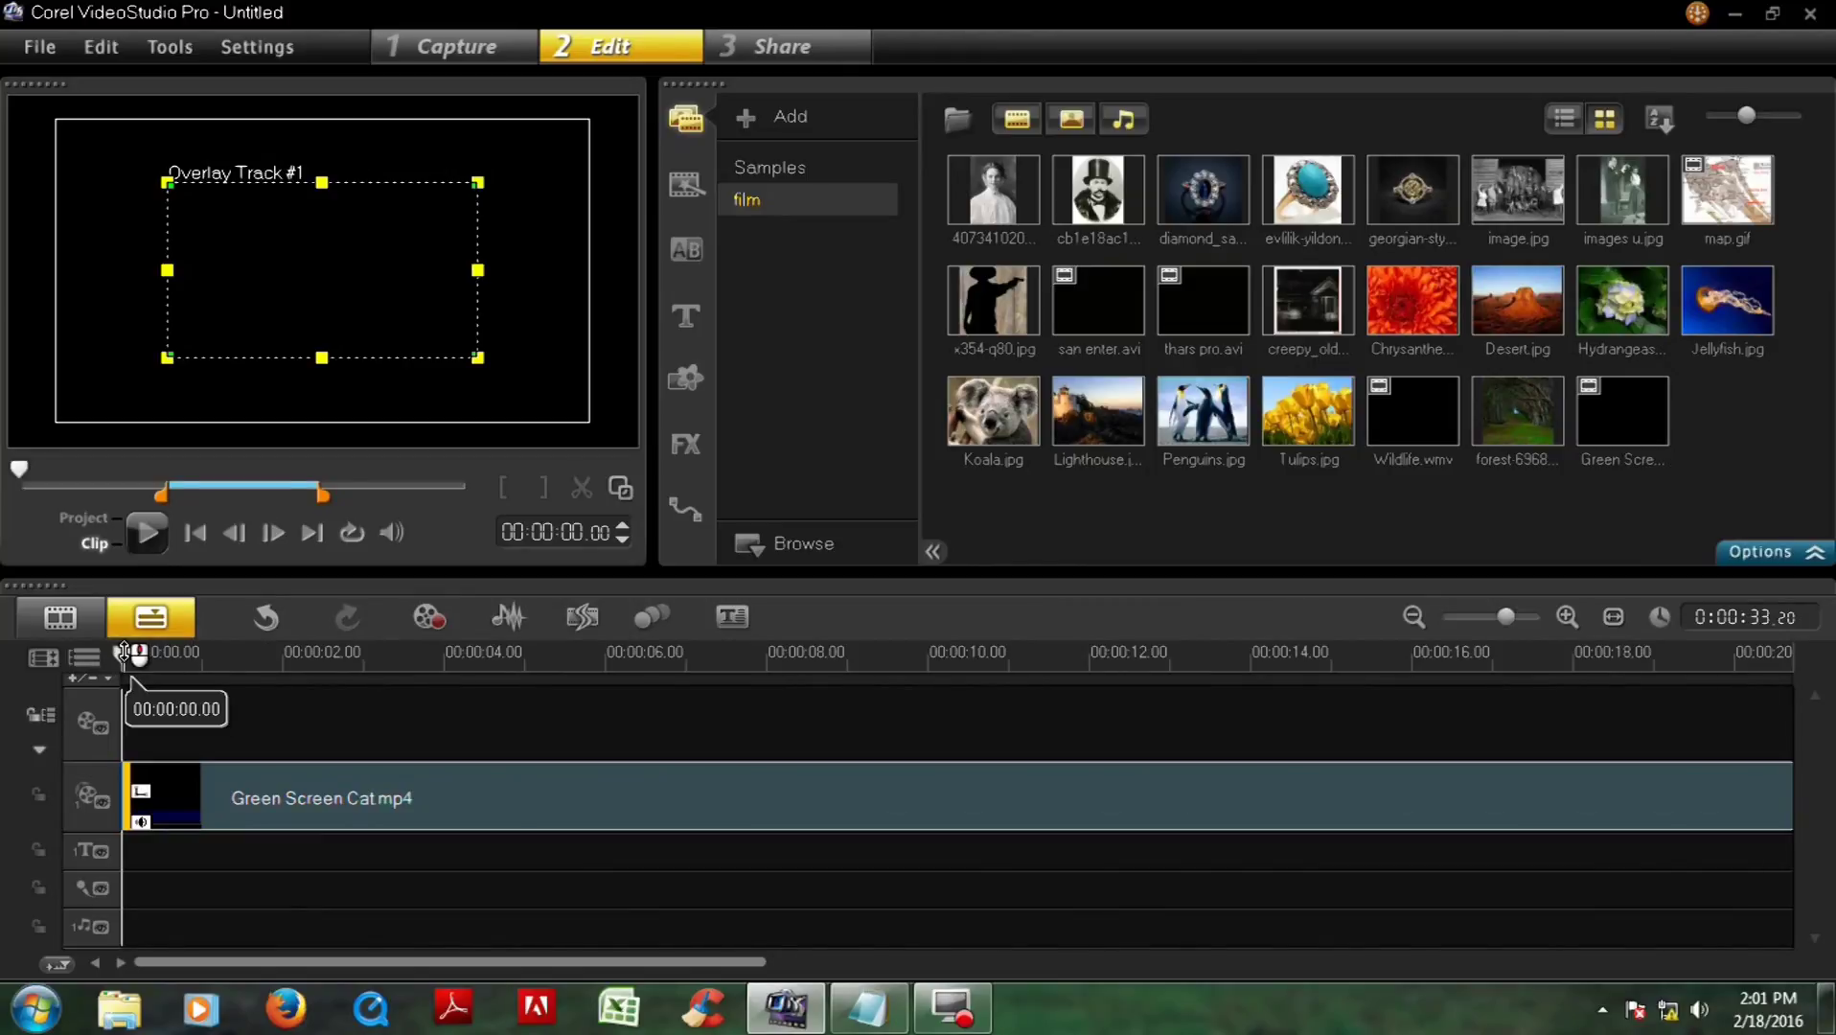
{"action": "left_click_drag", "start_coordinate": [123, 655], "coordinate": [906, 798]}
{"action": "right_click", "coordinate": [907, 800]}
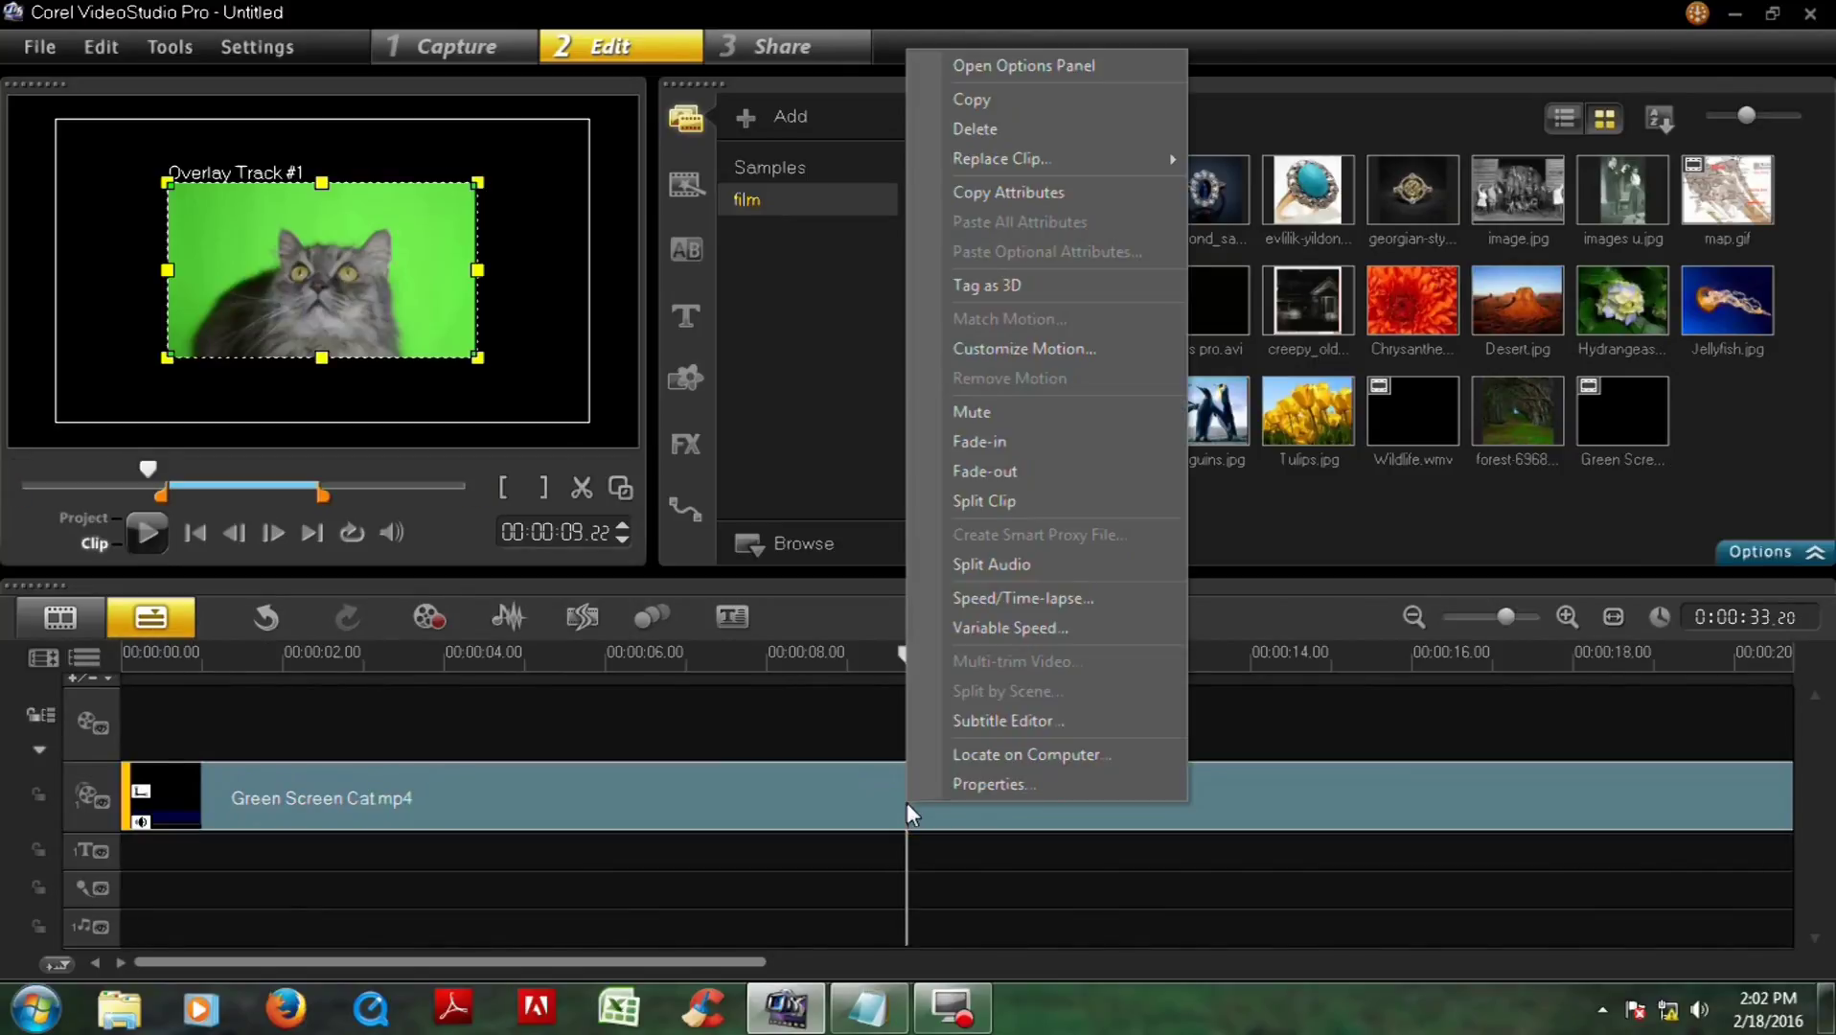
{"action": "left_click", "coordinate": [1040, 501]}
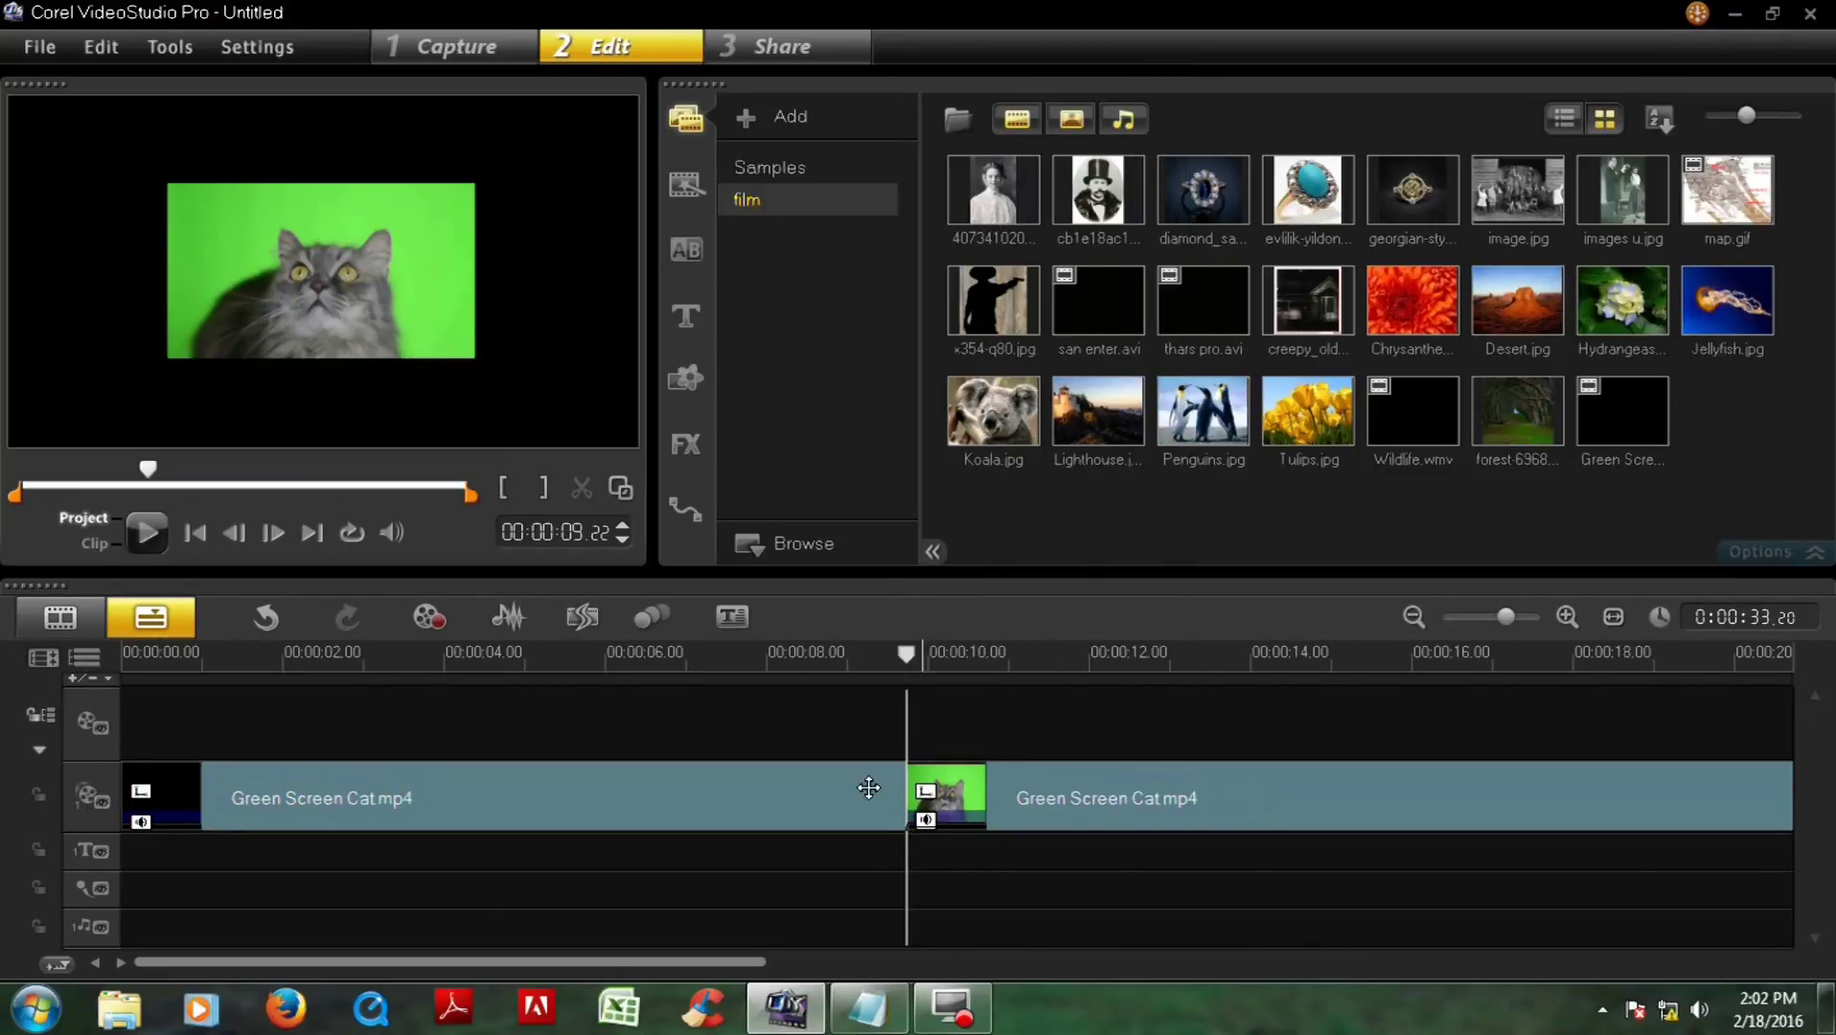
Delete the first 9.22 s piece and slide the remaining cat clip to 0.
{"action": "left_click", "coordinate": [791, 798]}
{"action": "key", "text": "Delete"}
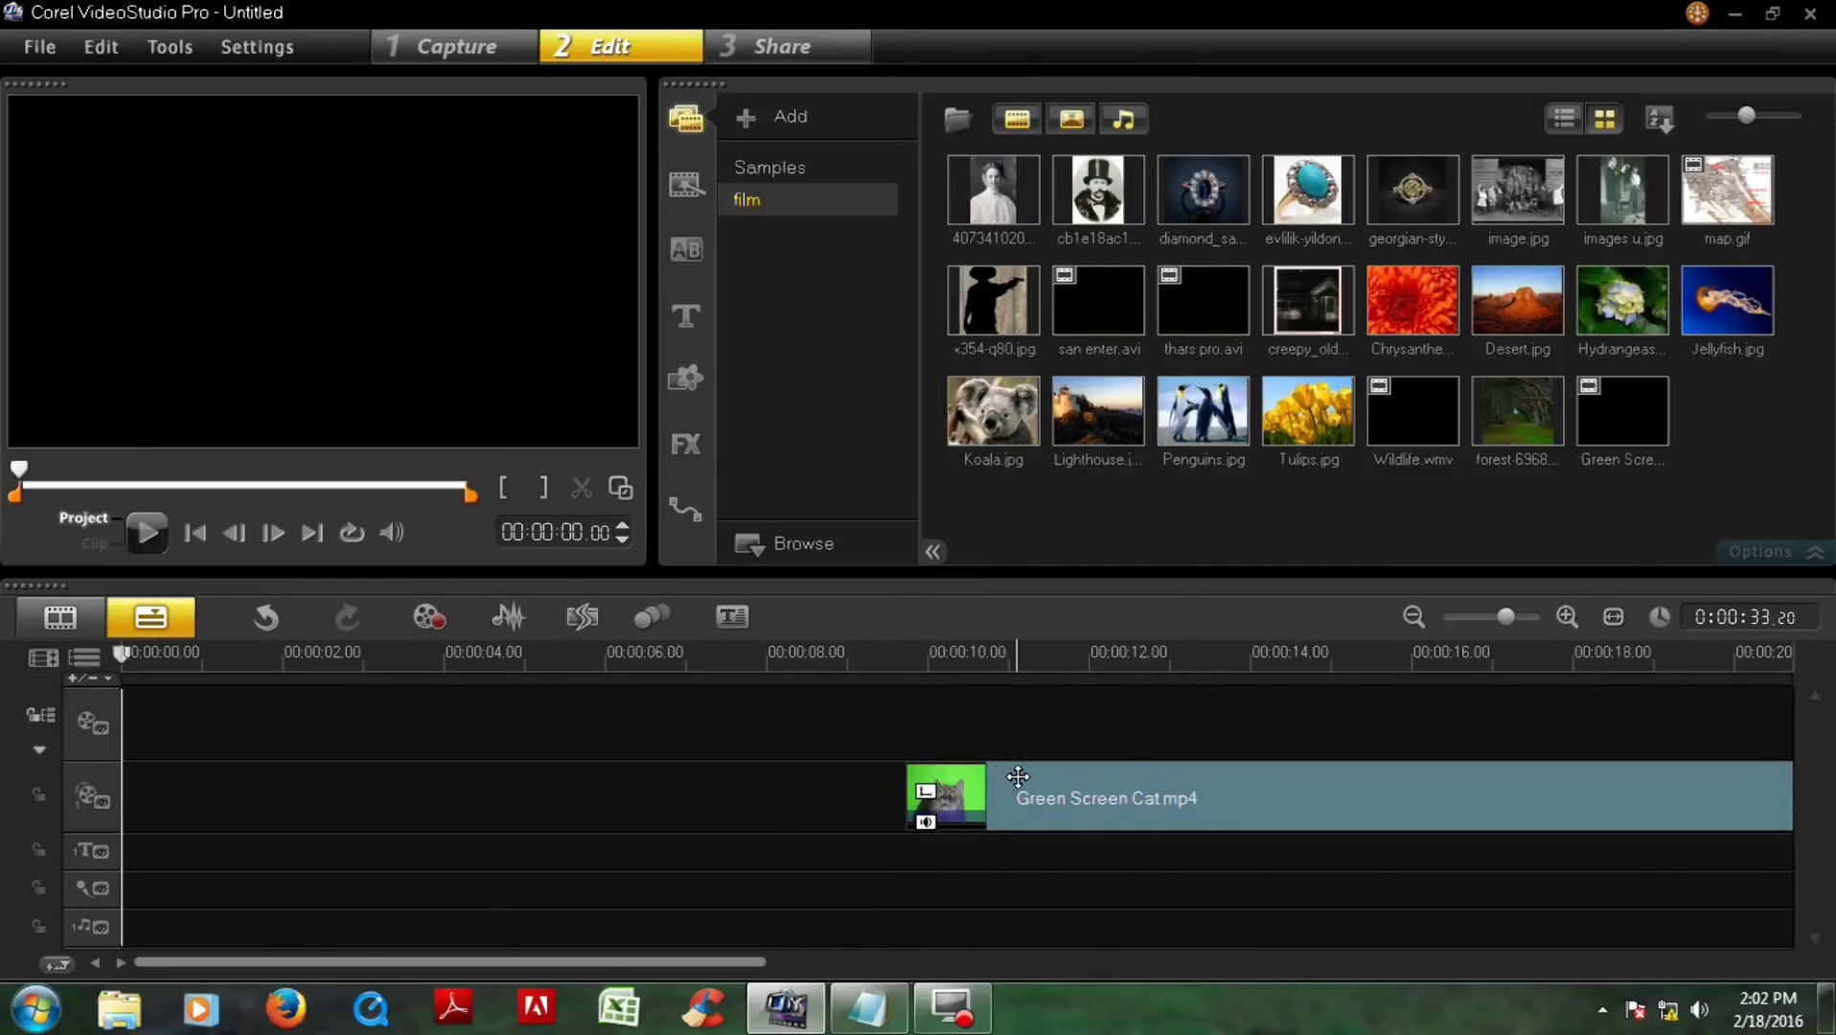
{"action": "left_click_drag", "start_coordinate": [1017, 776], "coordinate": [256, 807]}
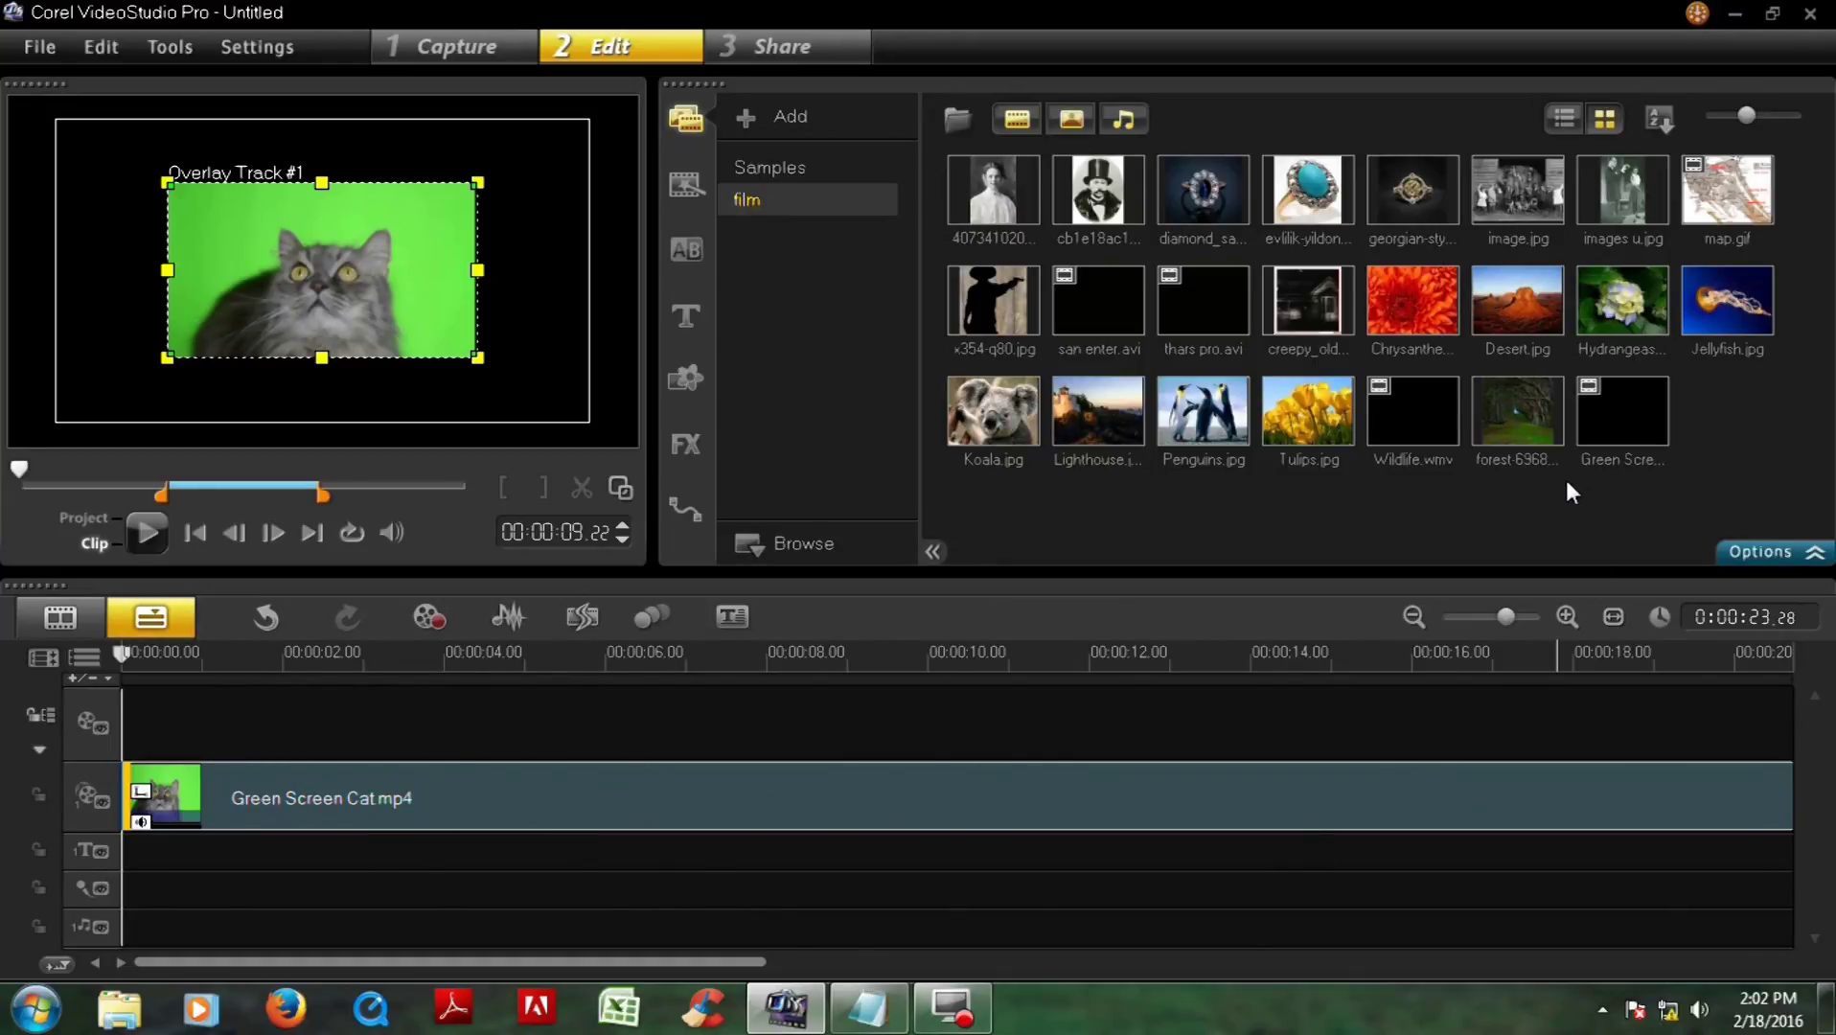
Put forest-696838_960_720.jpg on the video track, stretched to about 9 seconds.
{"action": "left_click", "coordinate": [1606, 421]}
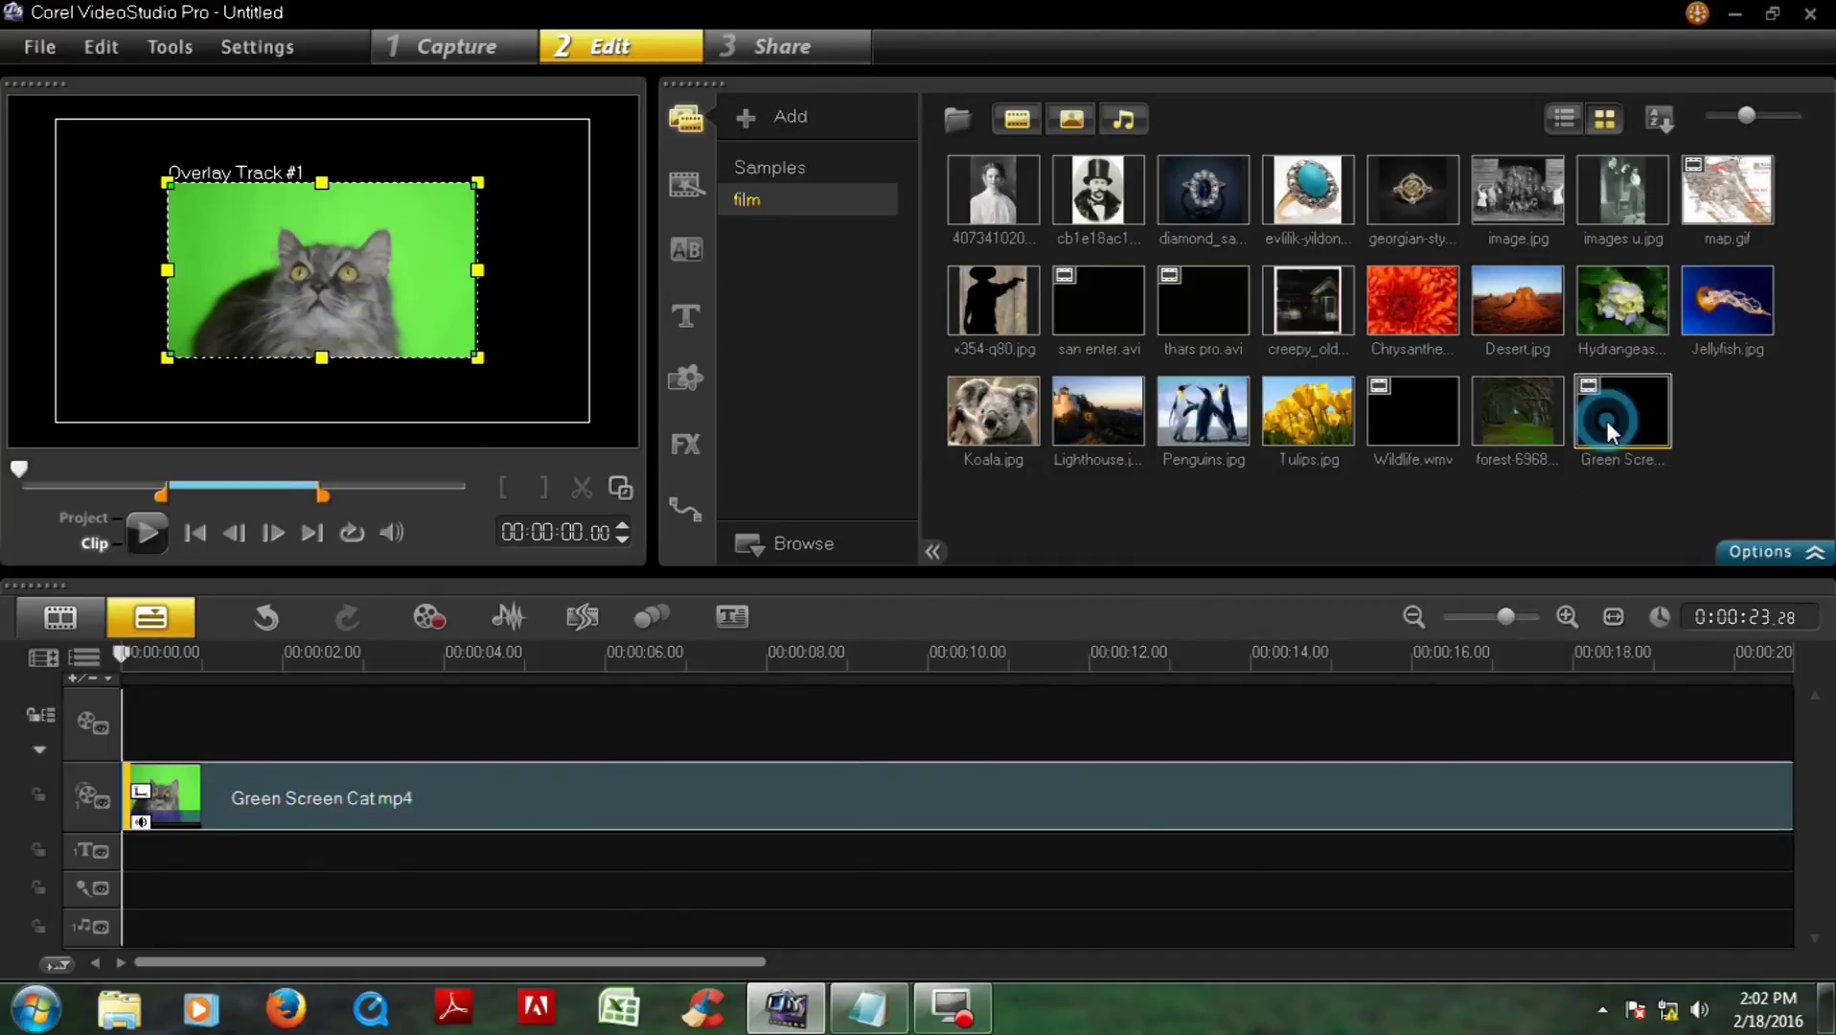
{"action": "left_click", "coordinate": [1516, 418]}
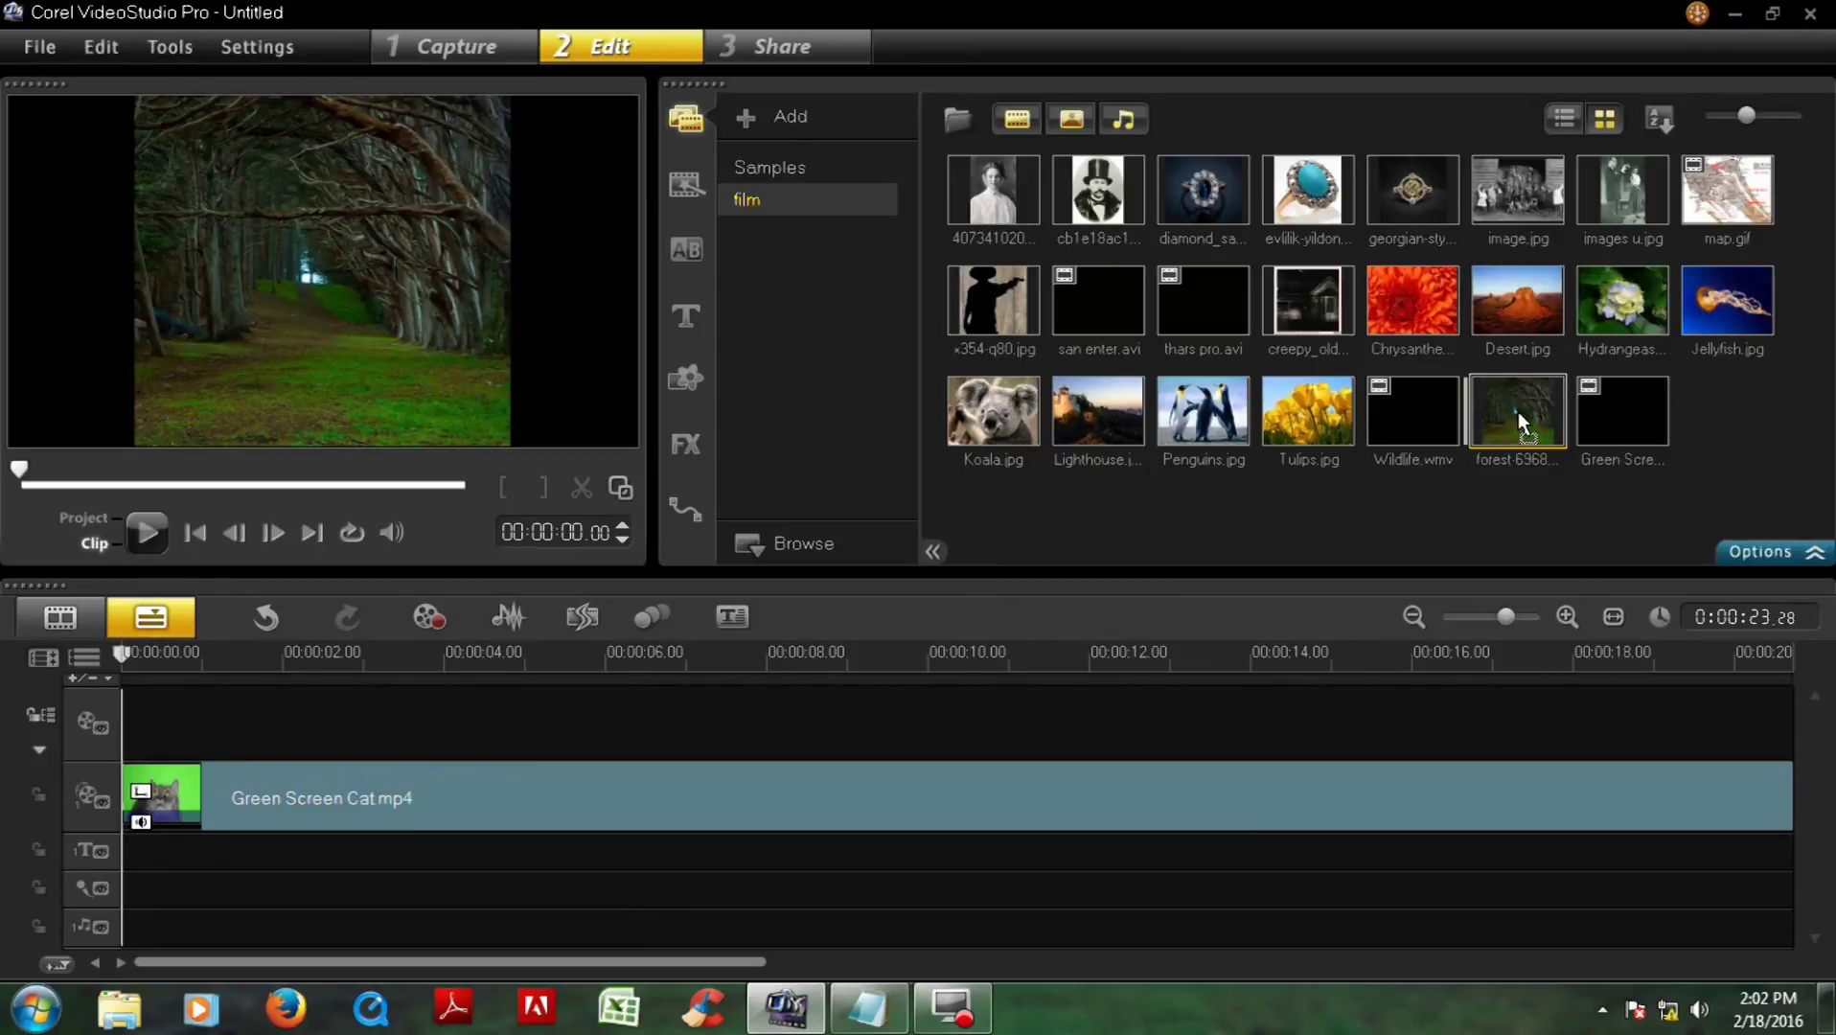
{"action": "left_click_drag", "start_coordinate": [1513, 418], "coordinate": [564, 720]}
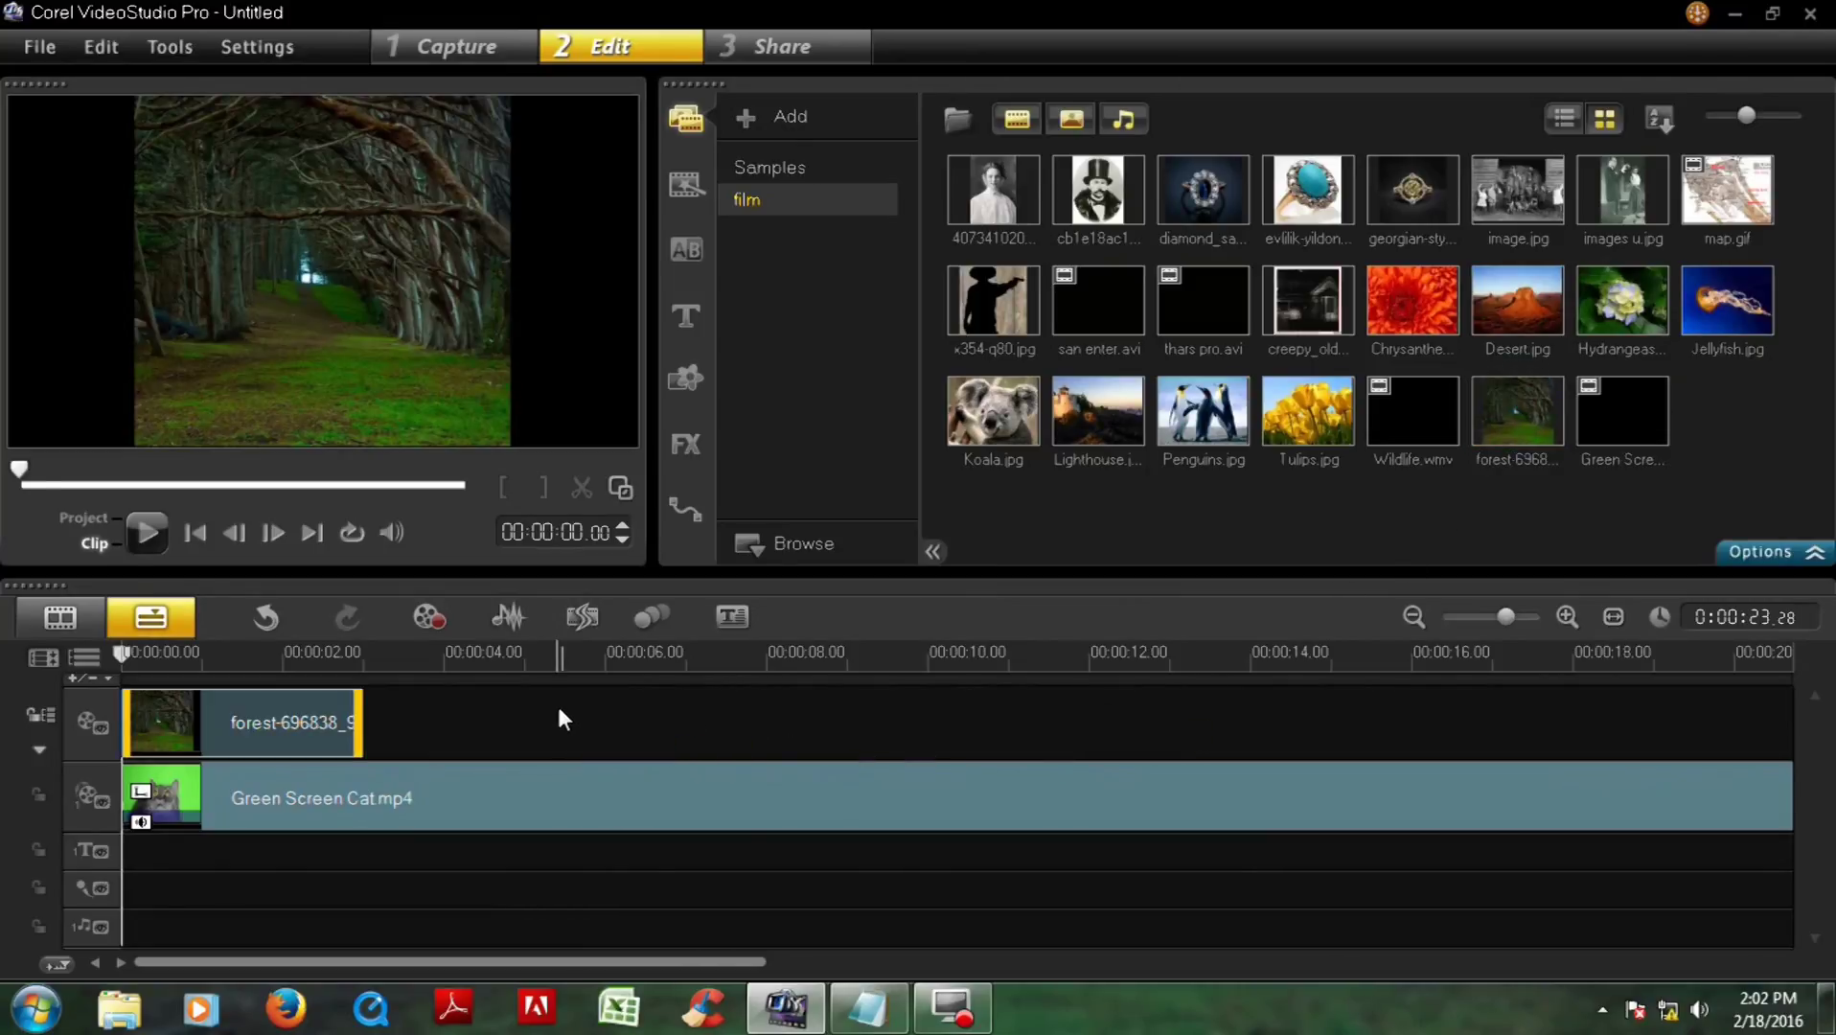
{"action": "left_click_drag", "start_coordinate": [357, 726], "coordinate": [882, 737]}
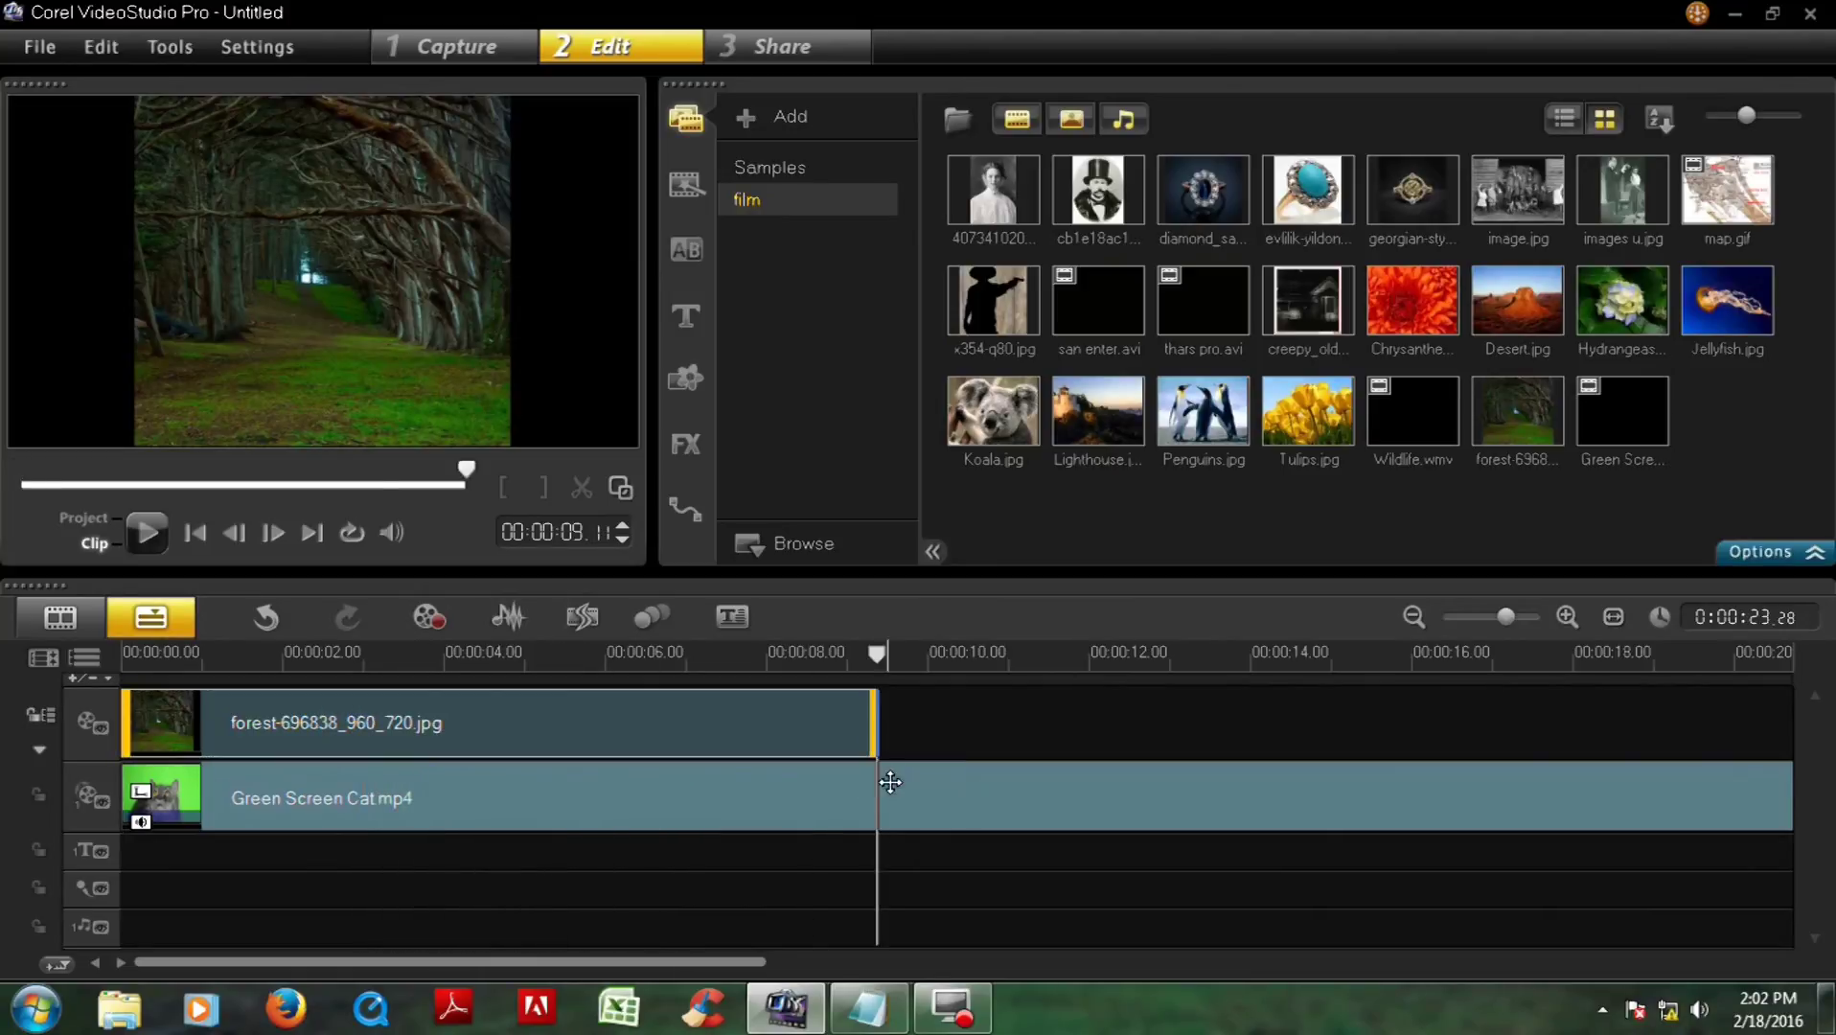
{"action": "left_click", "coordinate": [877, 656]}
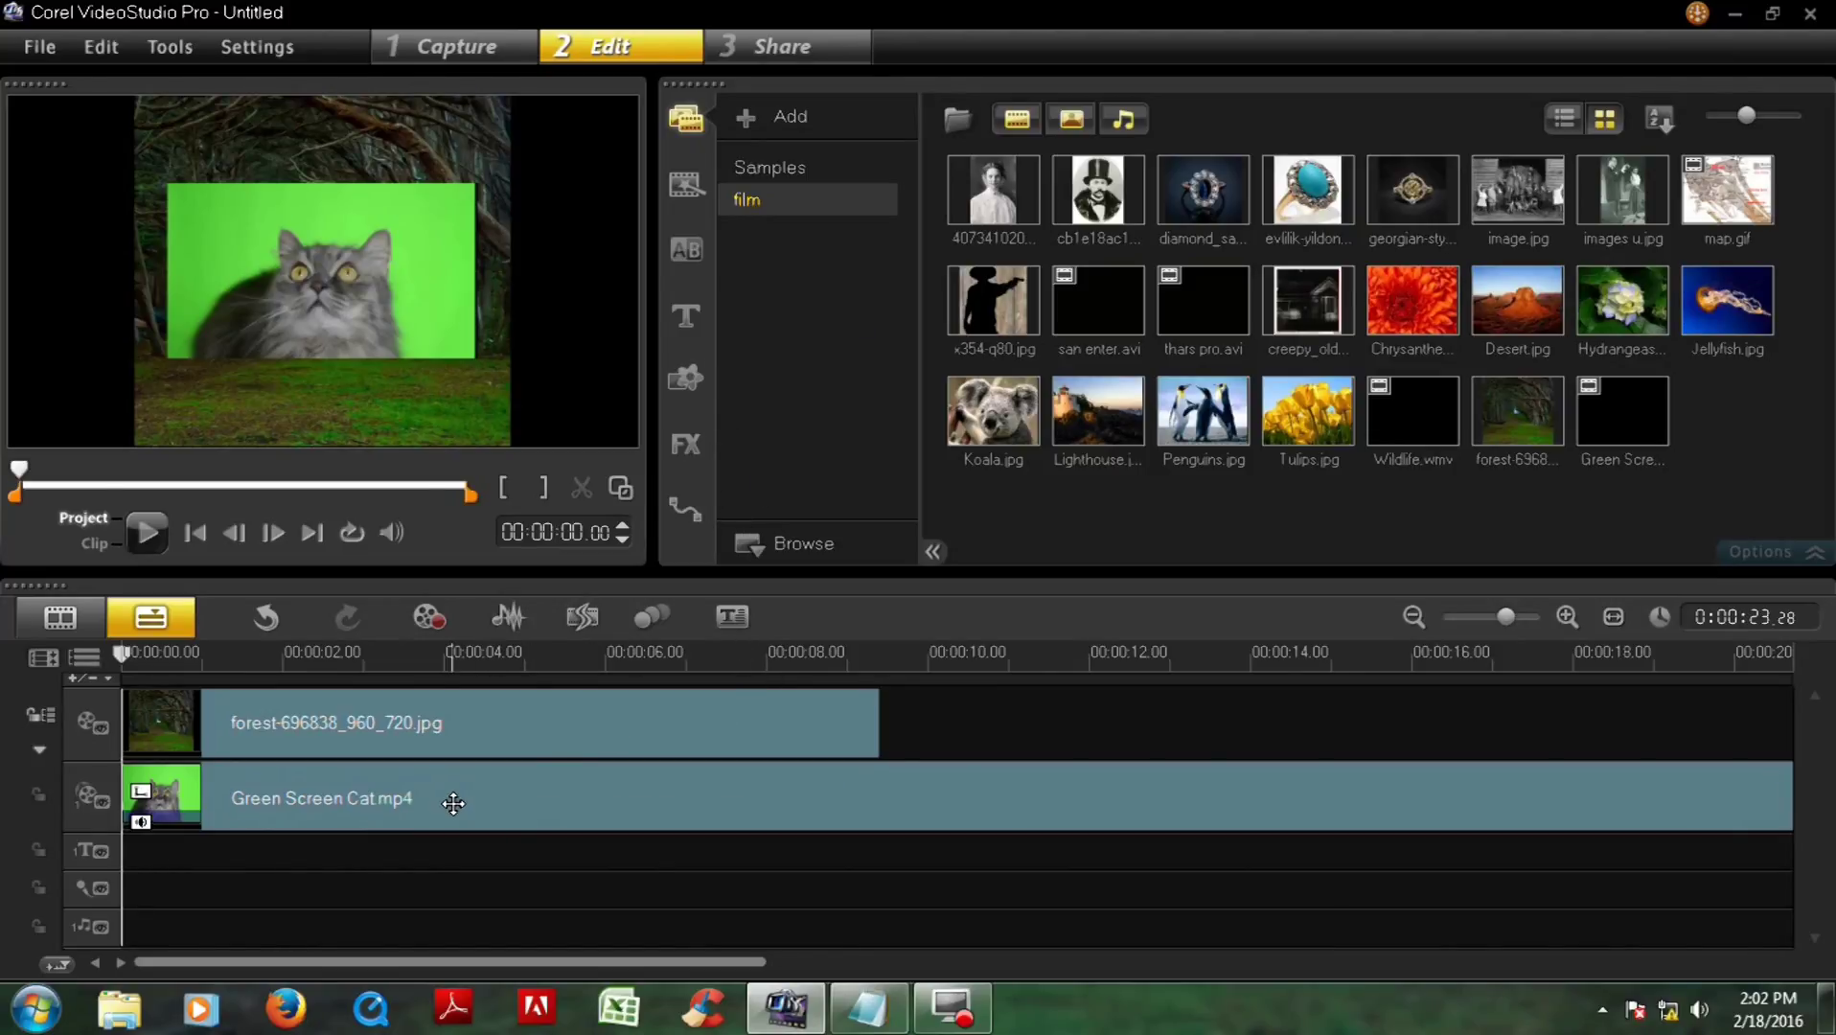
Apply Chroma Key overlay options to the cat clip with green as the key colour.
{"action": "double_click", "coordinate": [454, 803]}
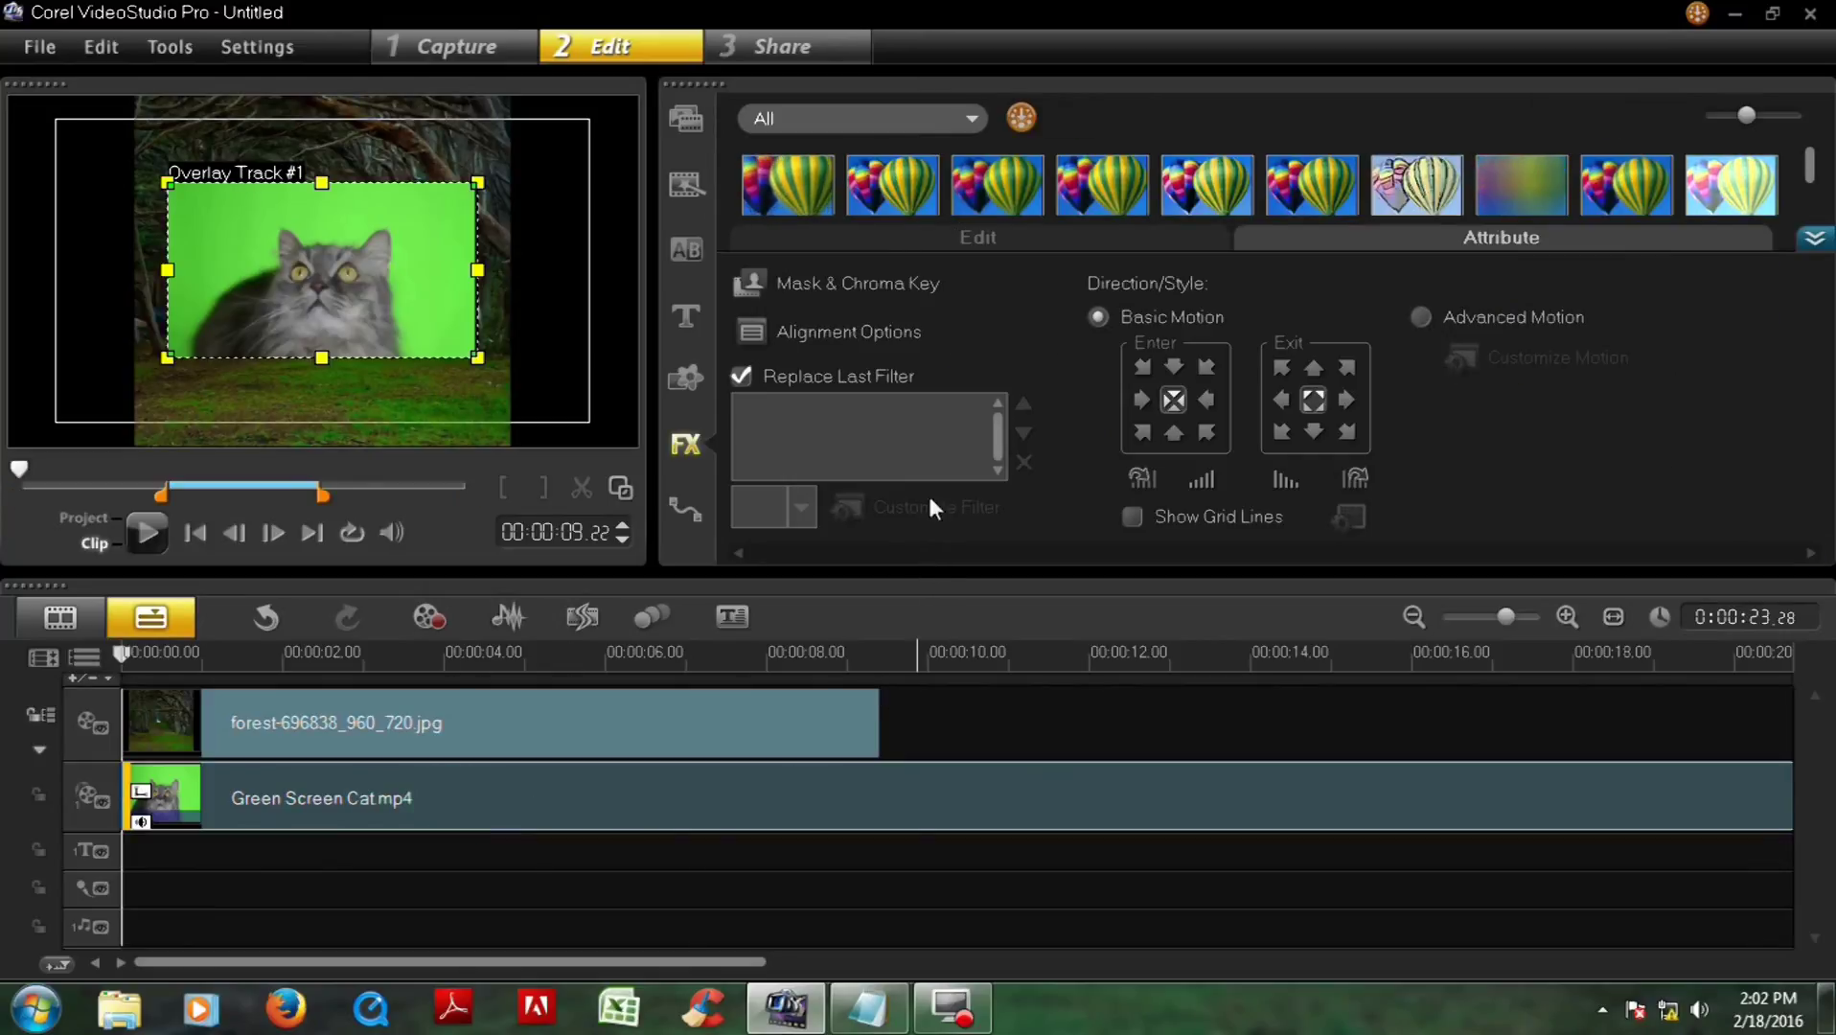
{"action": "left_click", "coordinate": [851, 281]}
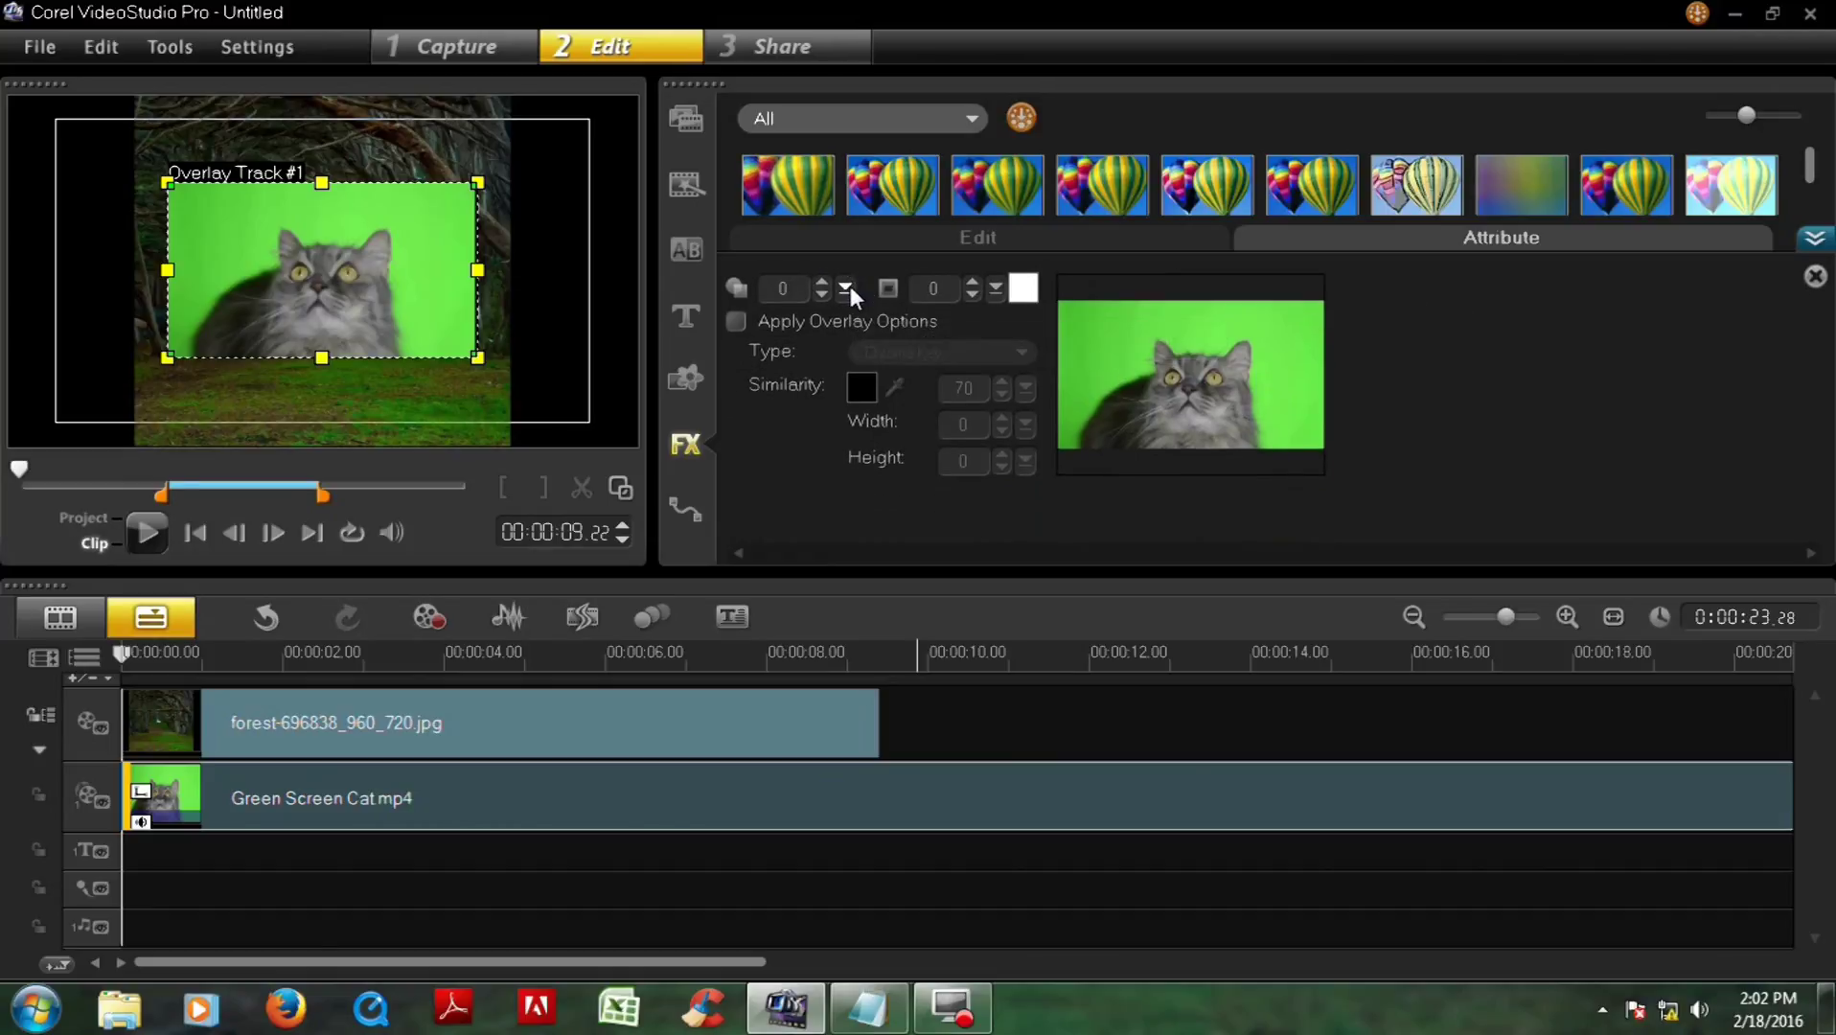
{"action": "left_click", "coordinate": [736, 320]}
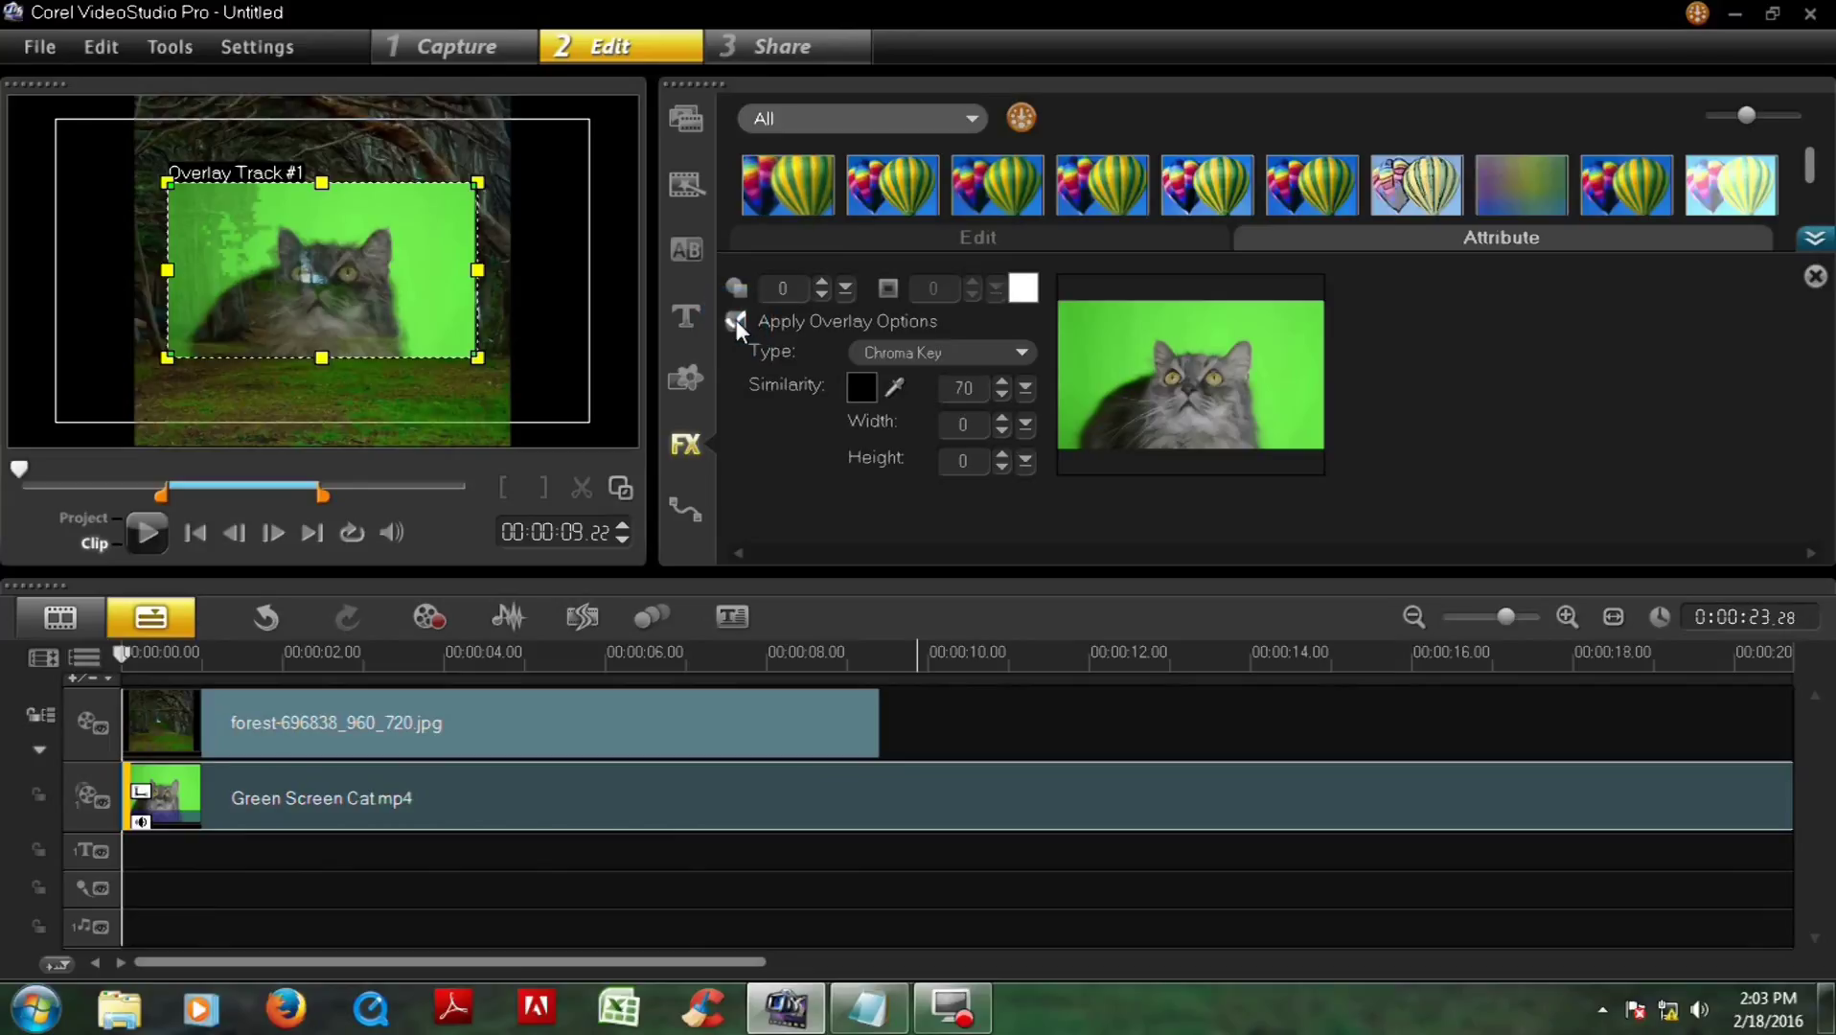
{"action": "left_click", "coordinate": [867, 396]}
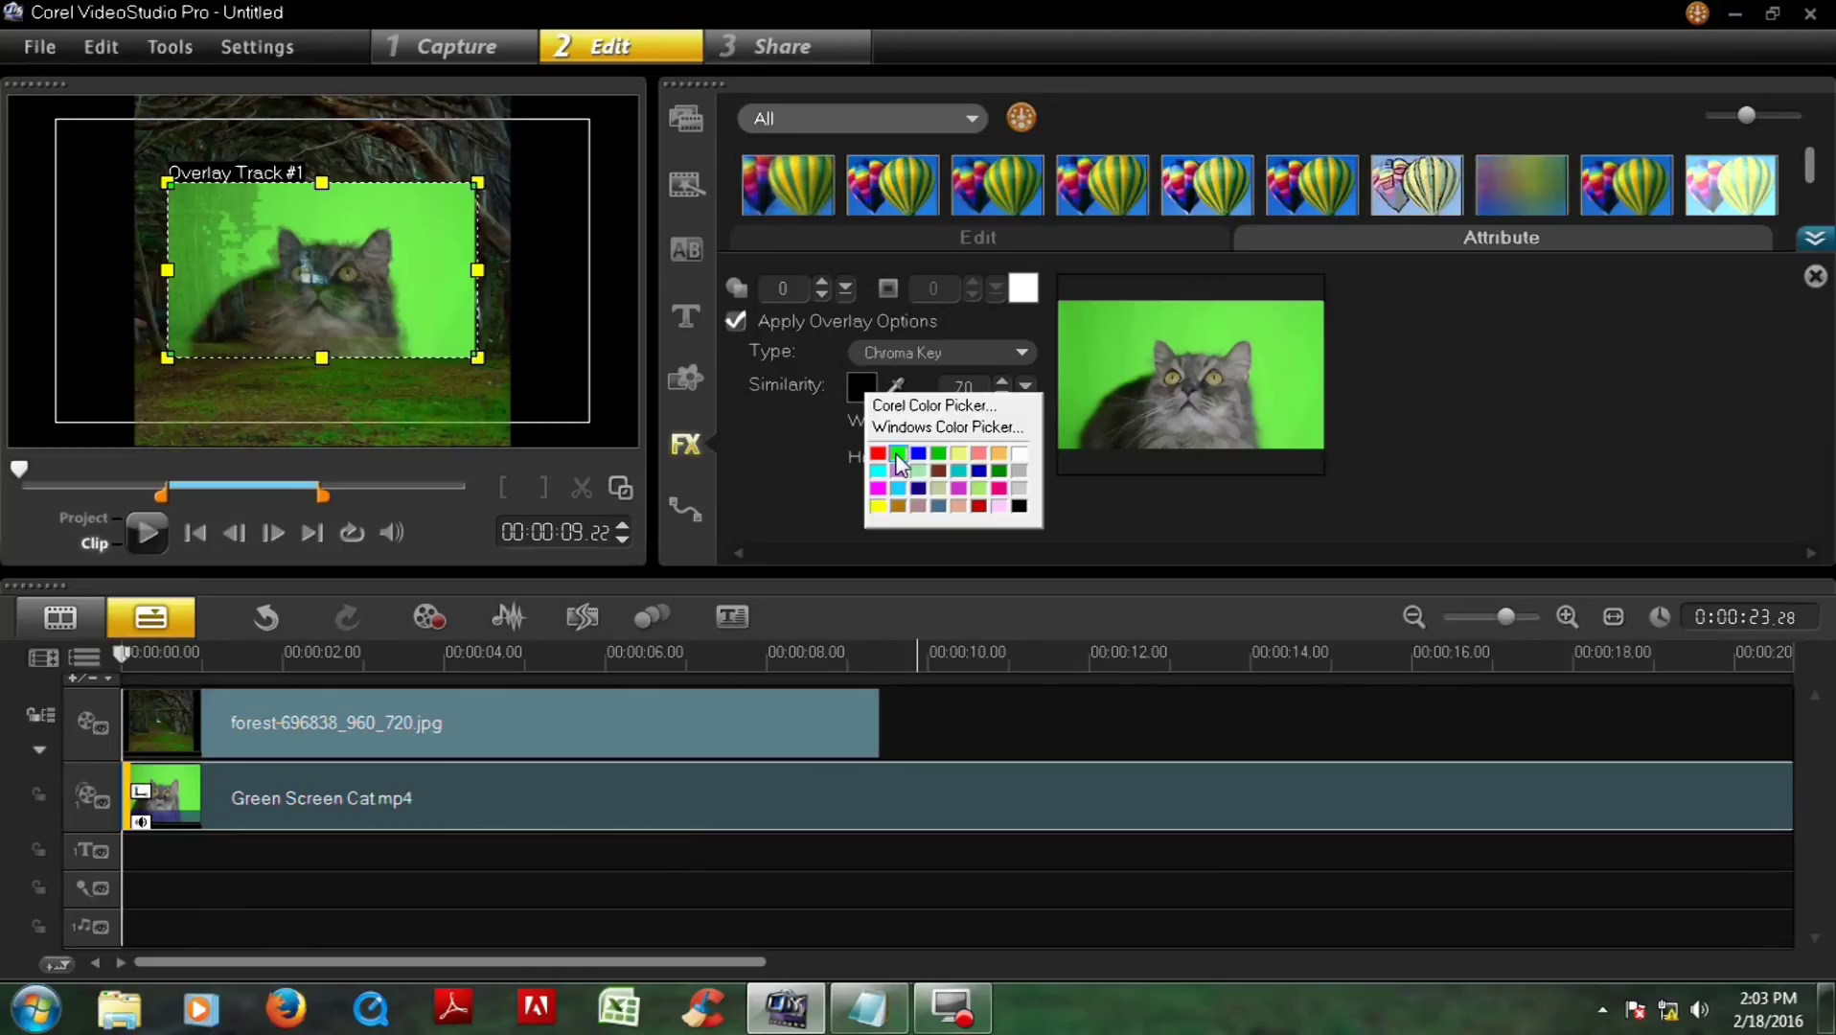
{"action": "left_click", "coordinate": [898, 454]}
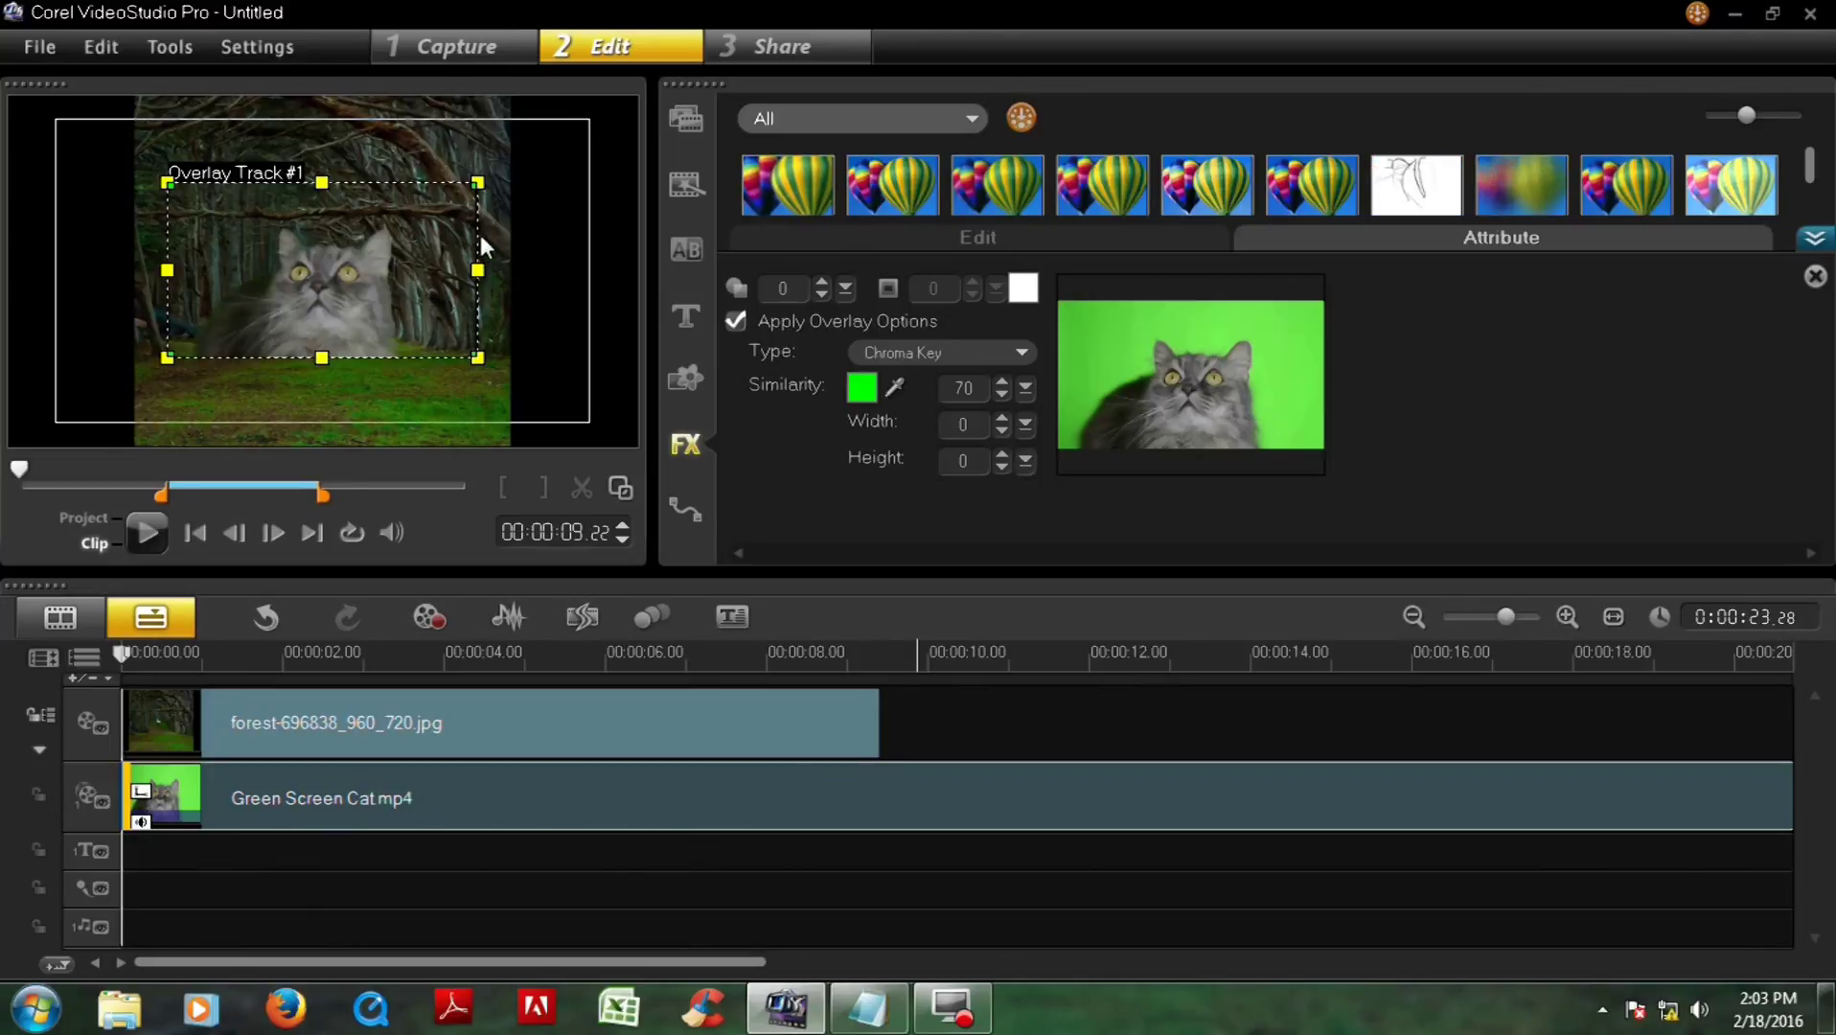
Shrink the cat overlay twice and move it to the bottom of the forest frame.
{"action": "left_click_drag", "start_coordinate": [477, 180], "coordinate": [366, 215]}
{"action": "left_click_drag", "start_coordinate": [295, 287], "coordinate": [267, 405]}
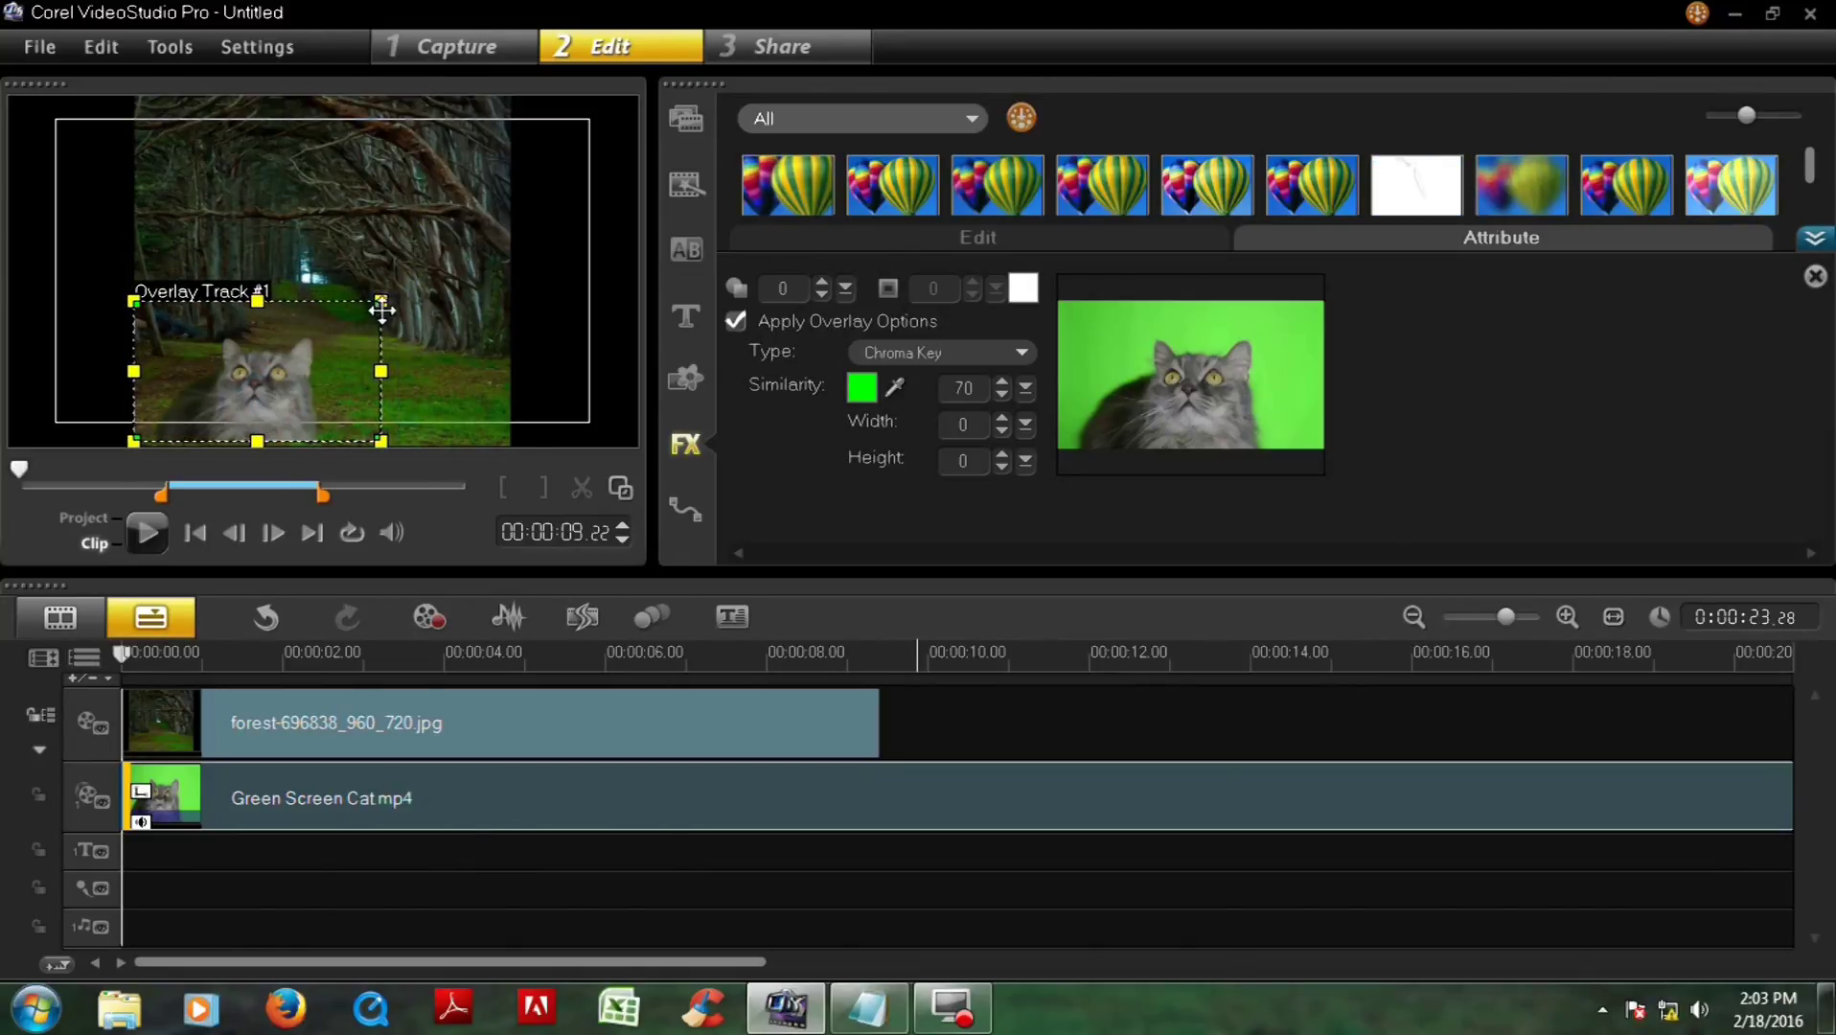
{"action": "left_click_drag", "start_coordinate": [381, 303], "coordinate": [313, 337]}
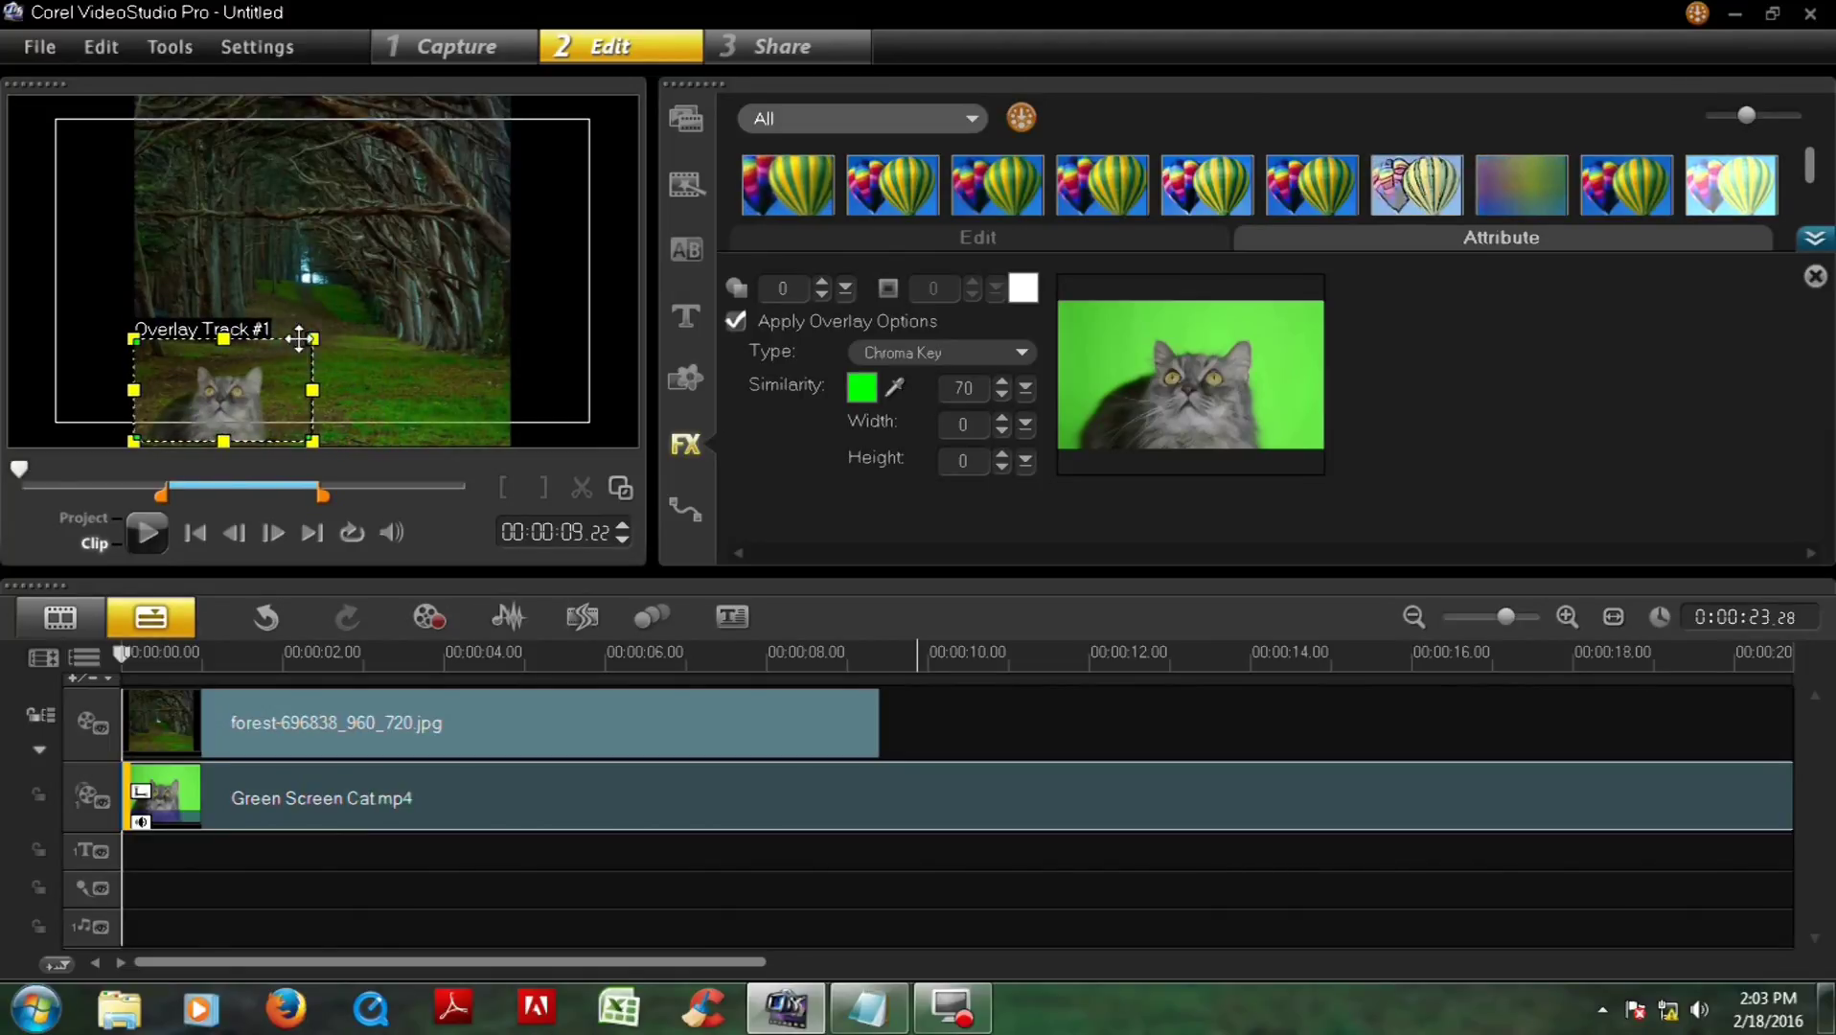
{"action": "left_click", "coordinate": [85, 517]}
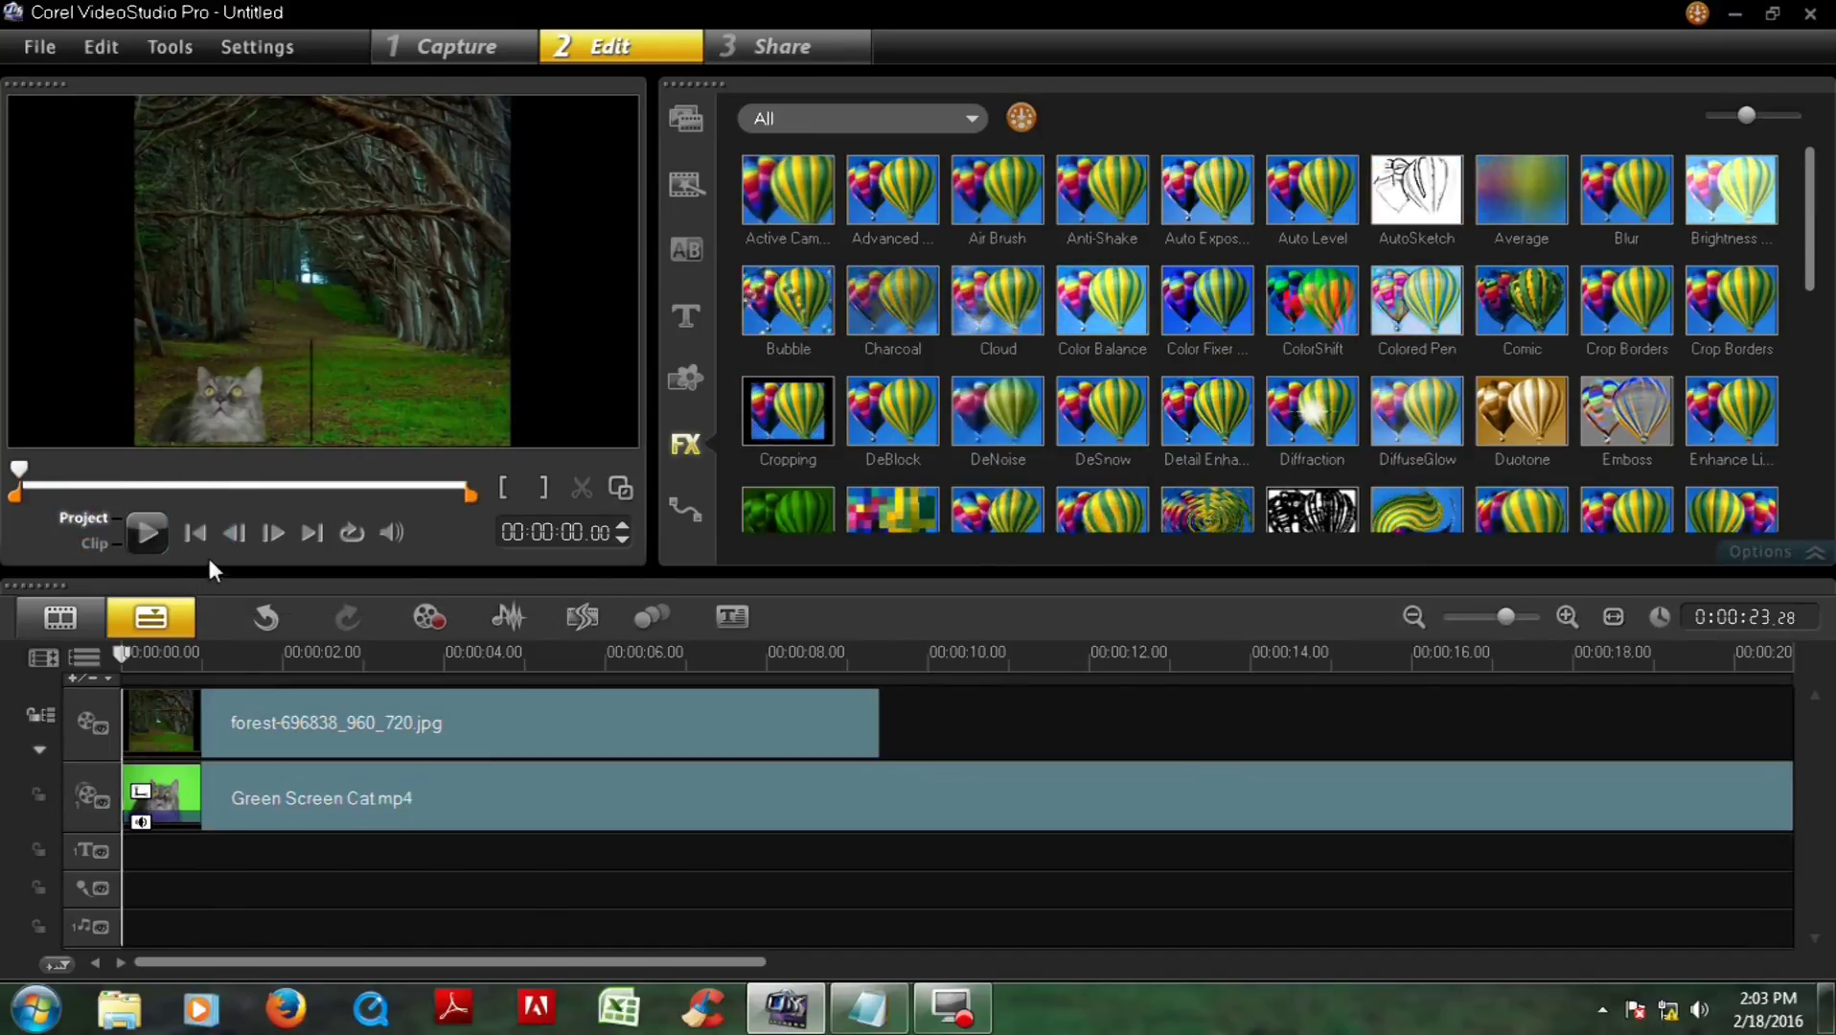
Play back the composite, then nudge the cat overlay slightly up and right.
{"action": "left_click", "coordinate": [147, 530]}
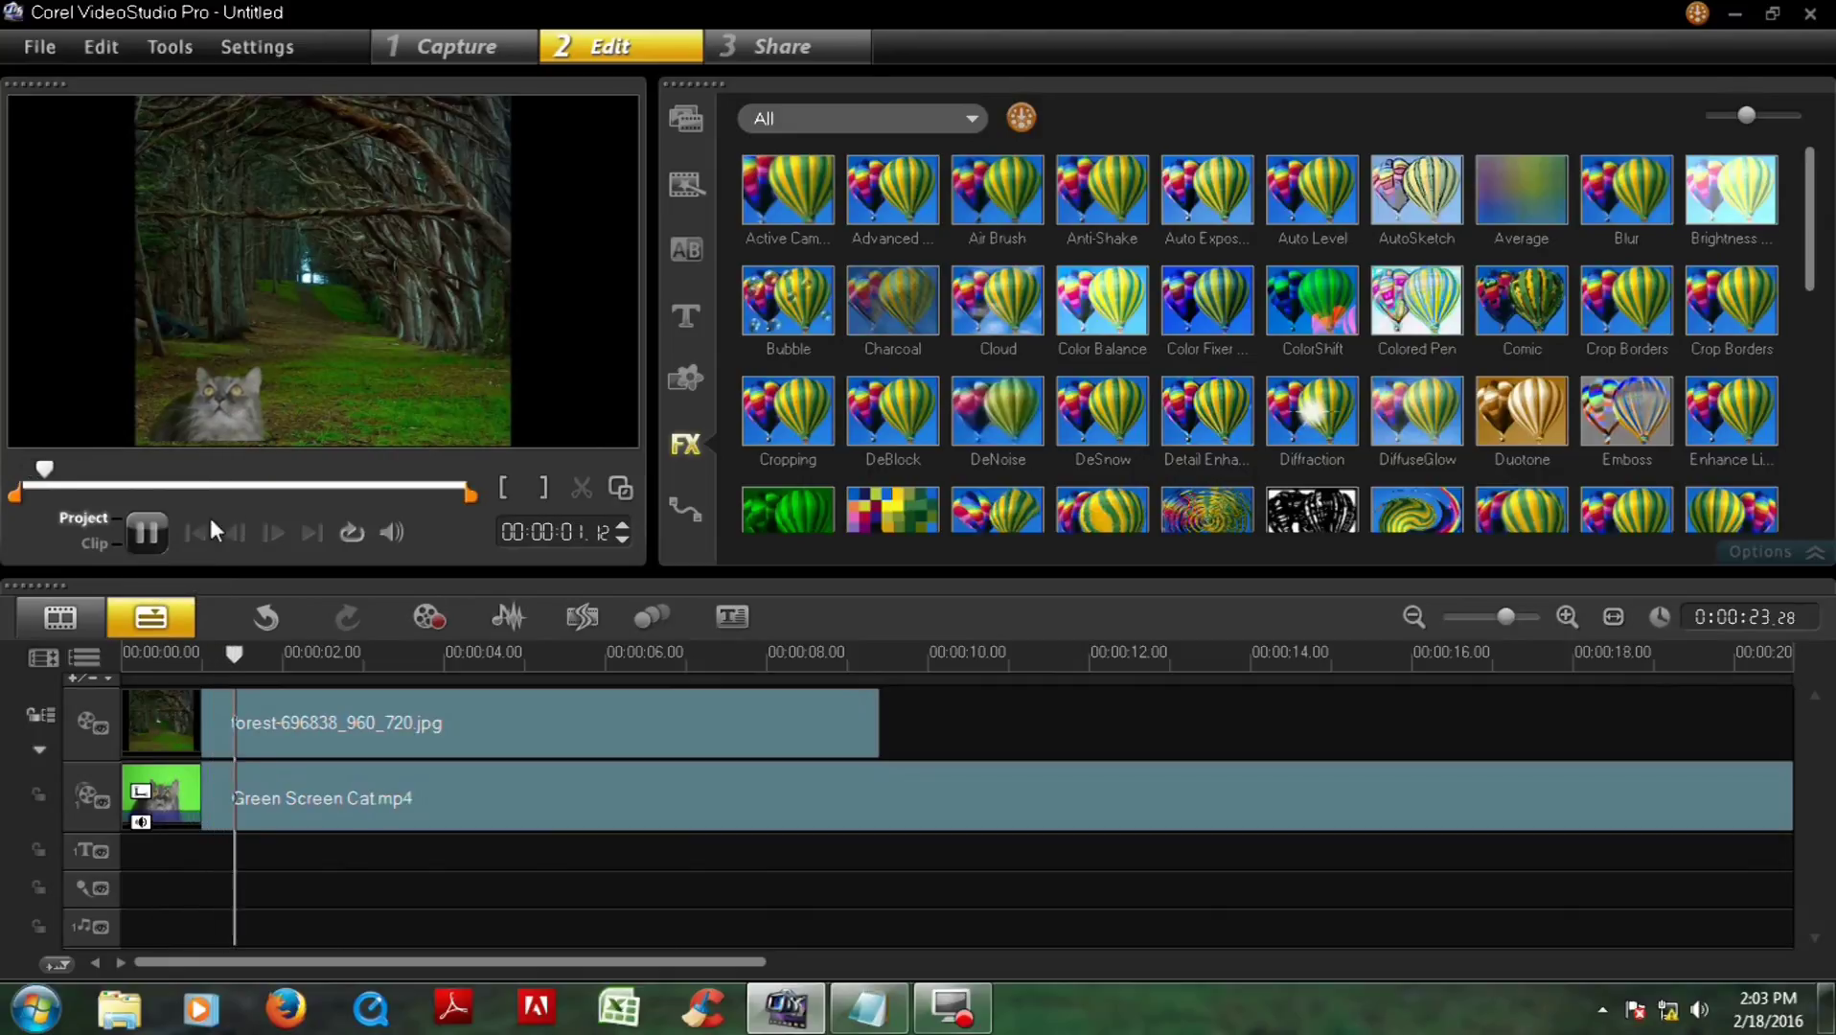
{"action": "left_click", "coordinate": [142, 537]}
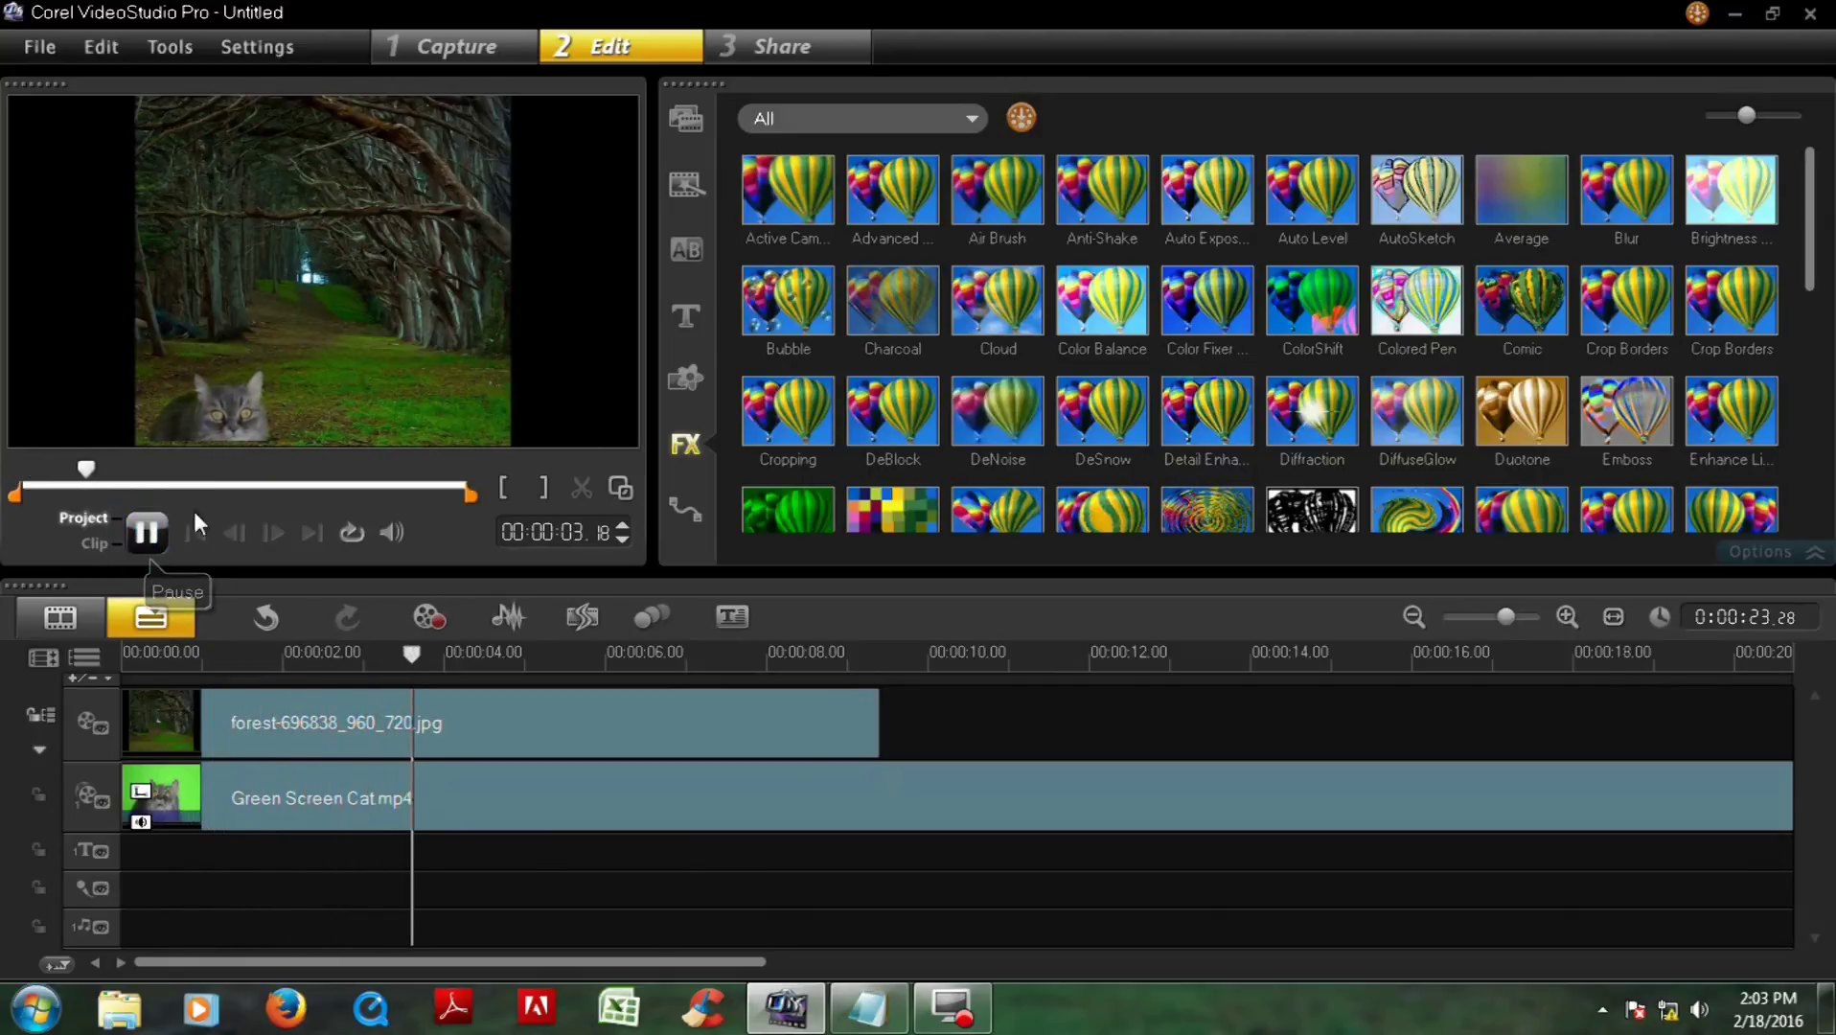
{"action": "double_click", "coordinate": [274, 803]}
{"action": "left_click", "coordinate": [228, 417]}
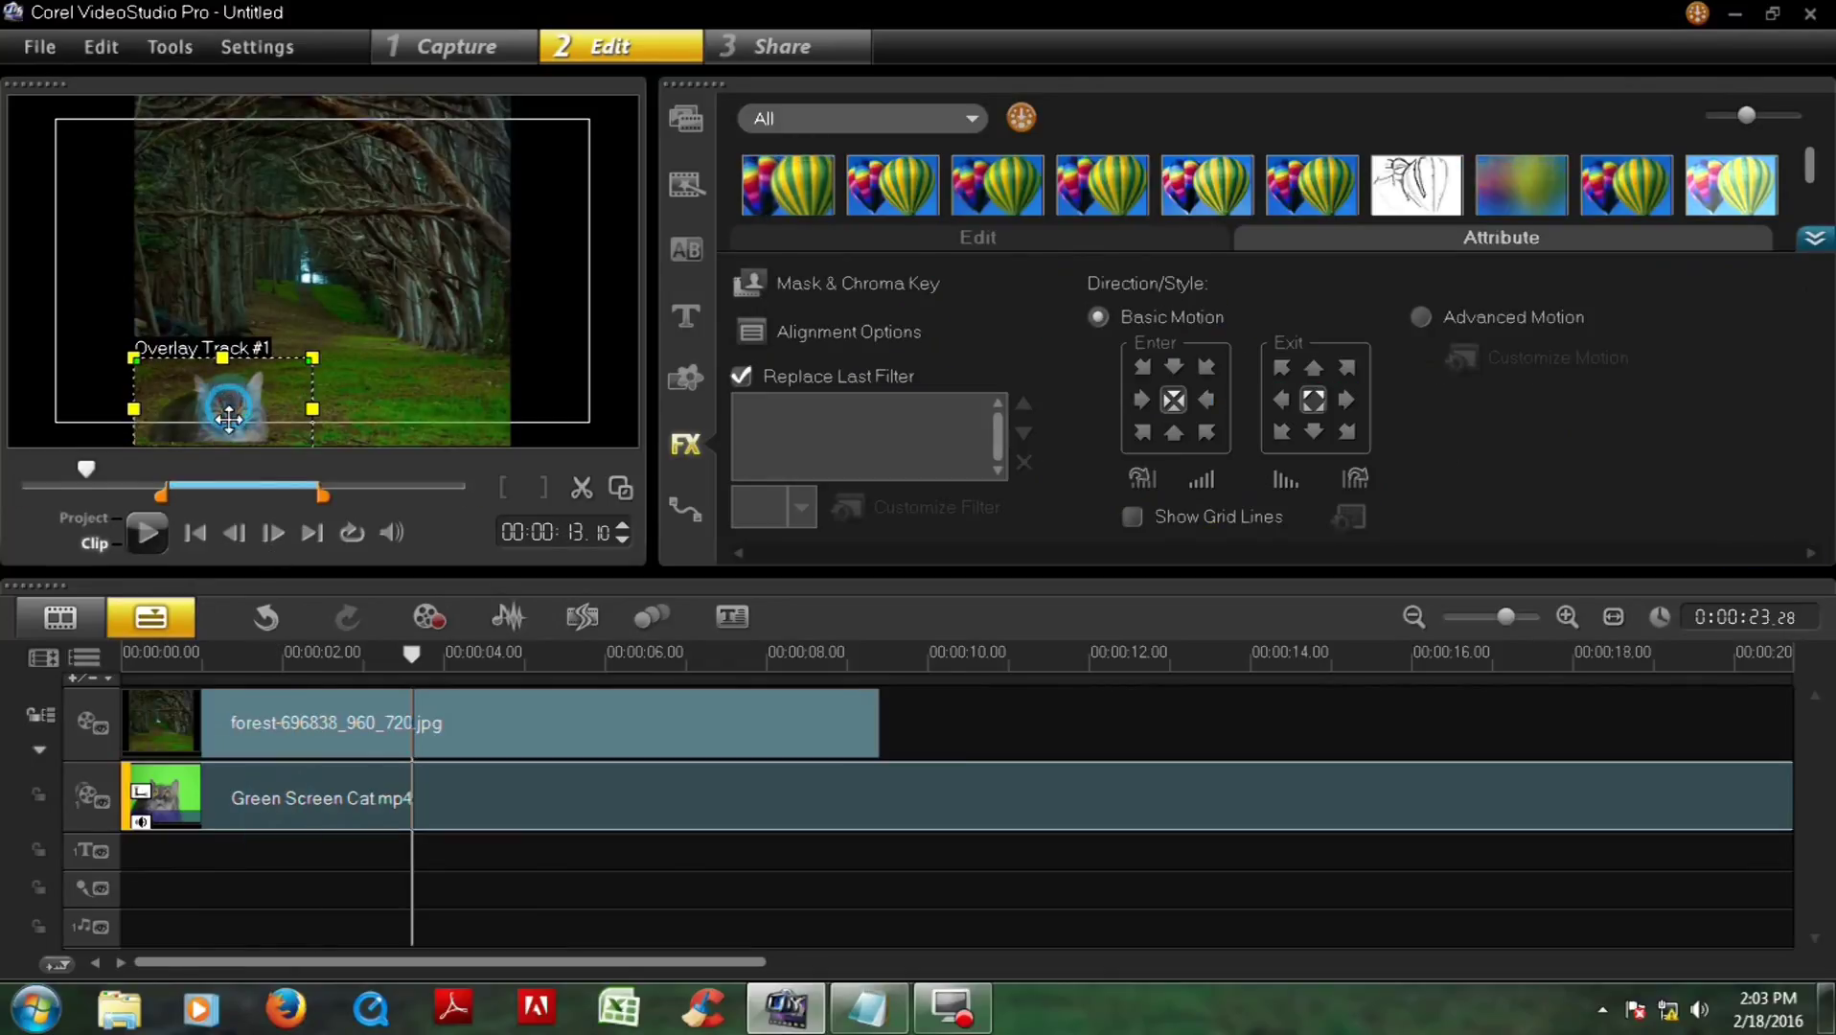
{"action": "left_click_drag", "start_coordinate": [228, 417], "coordinate": [237, 414]}
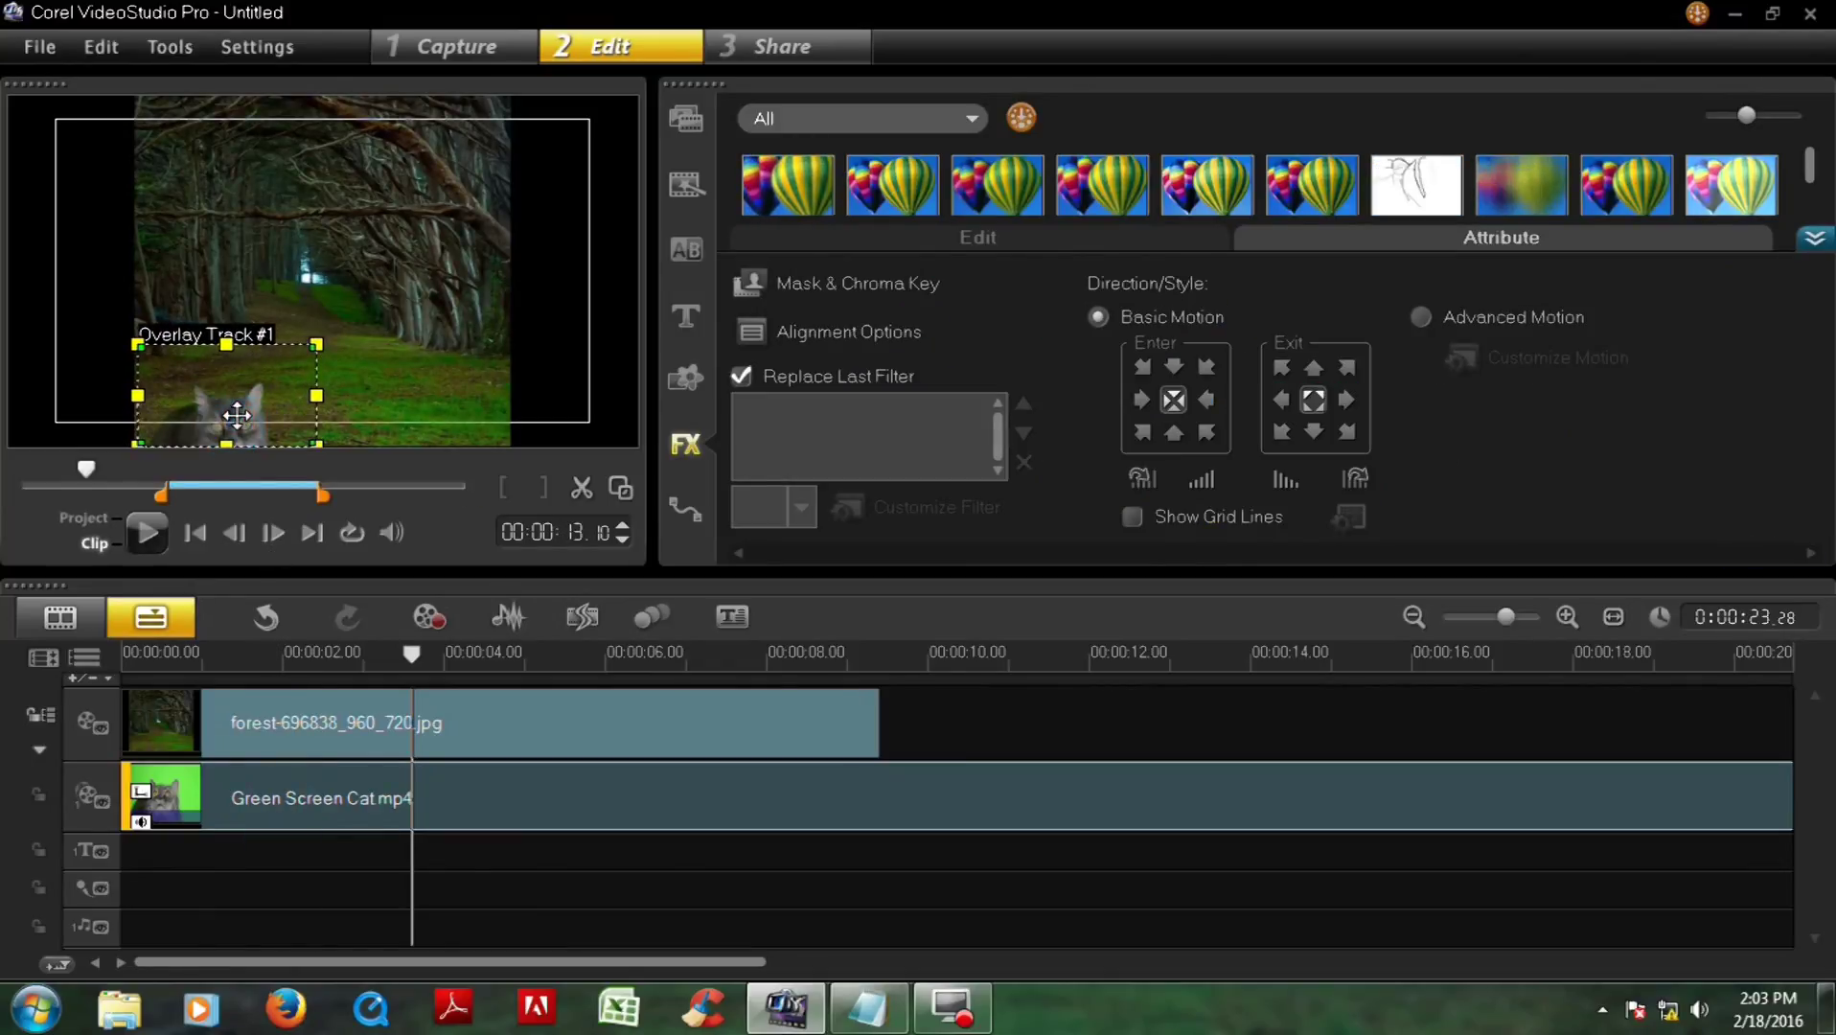
Watch the whole project full-screen from the start, then exit back to Edit.
{"action": "left_click", "coordinate": [100, 518]}
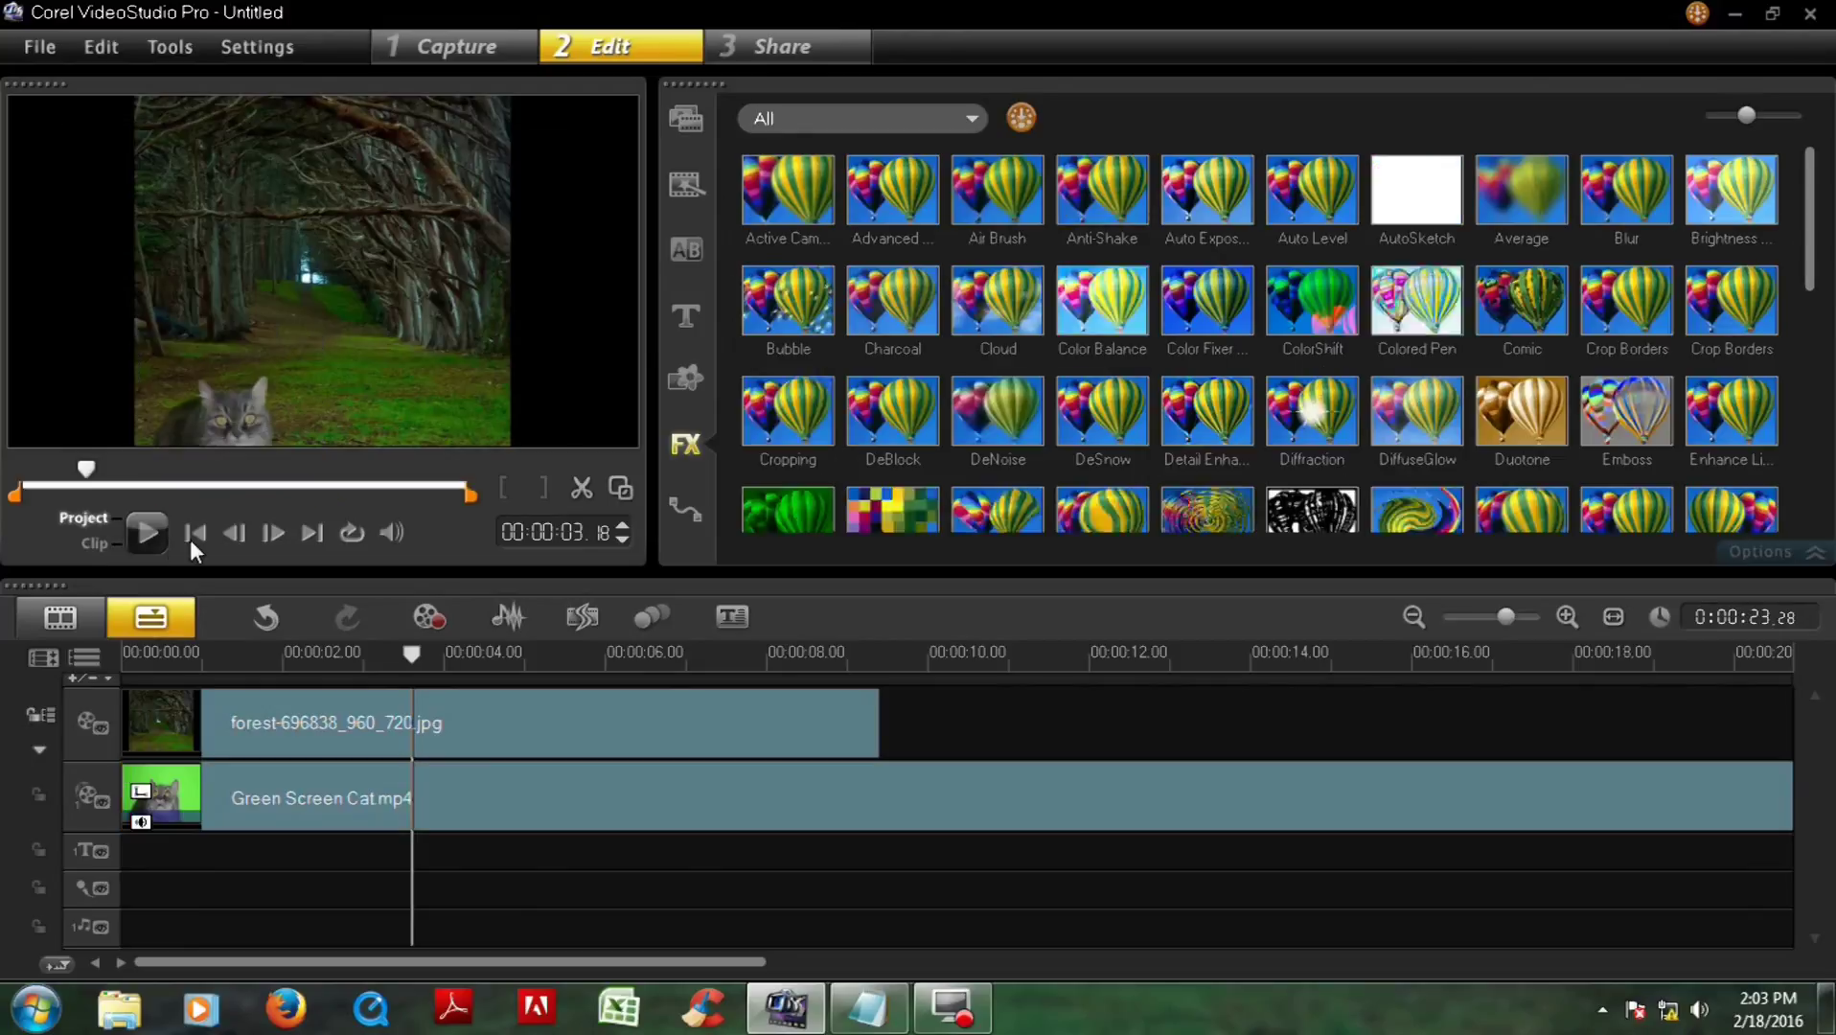
{"action": "left_click", "coordinate": [195, 532]}
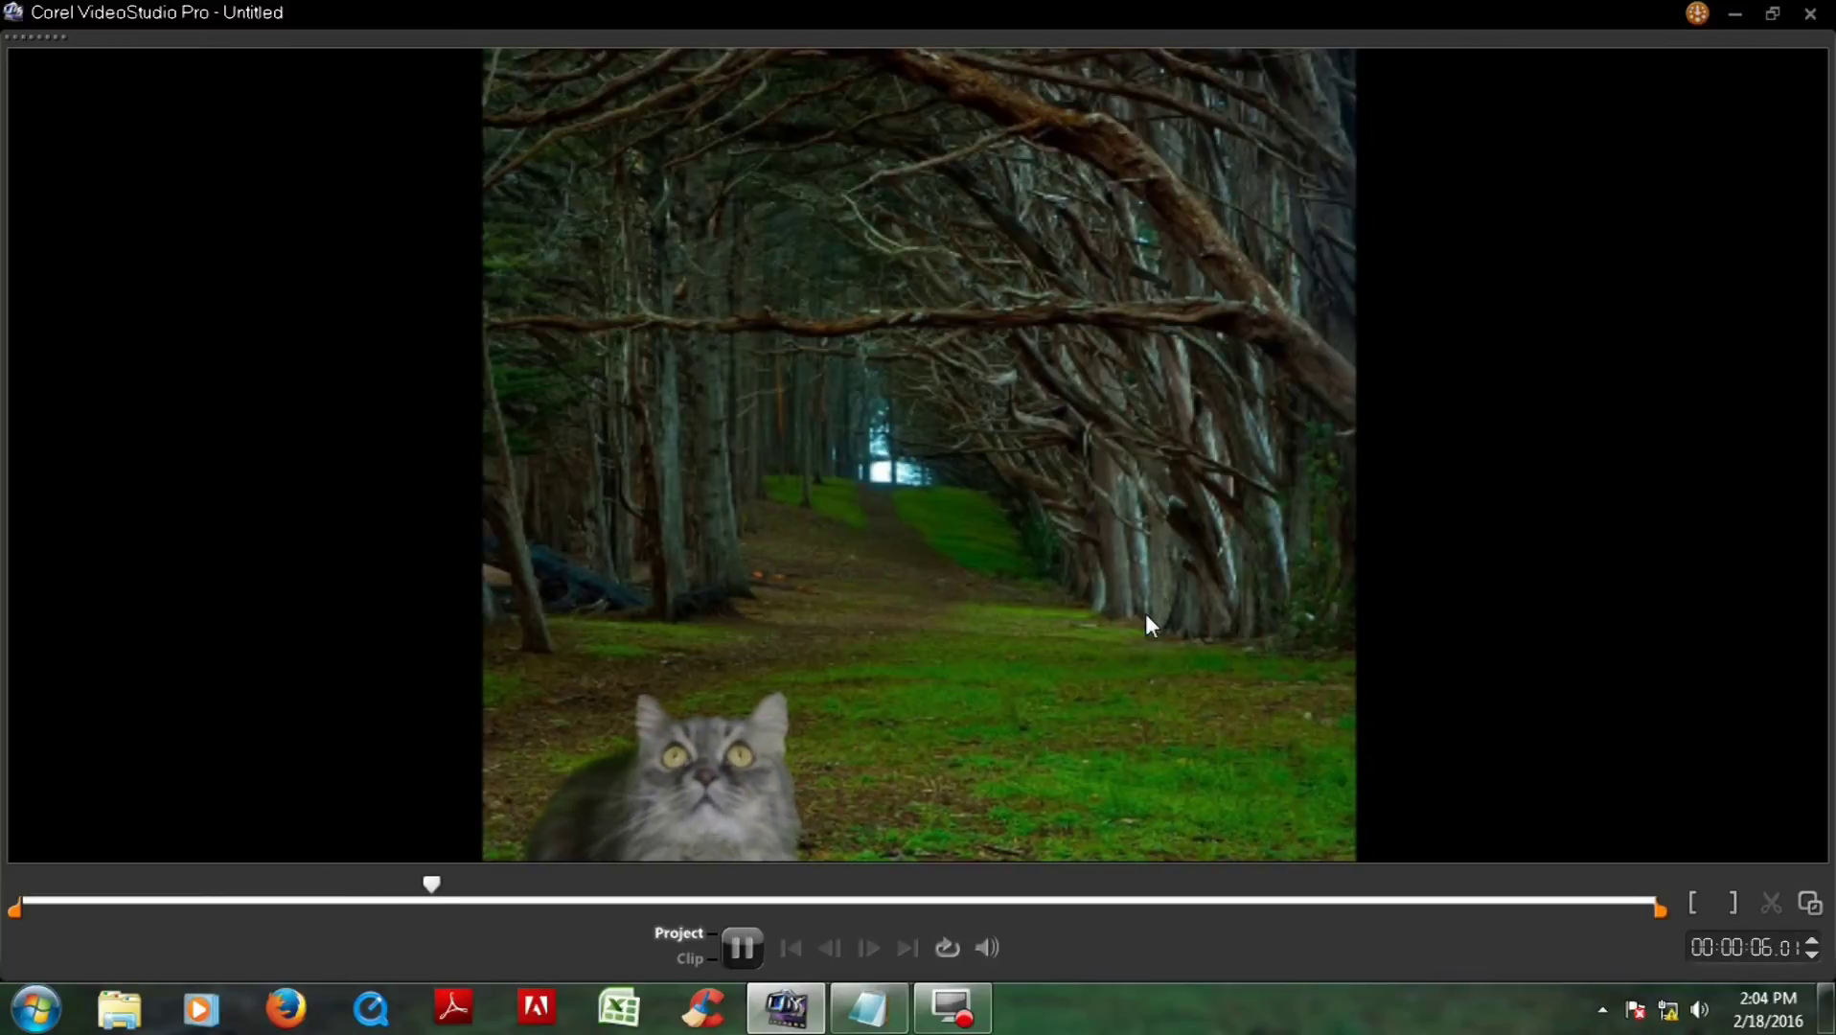
{"action": "key", "text": "Escape"}
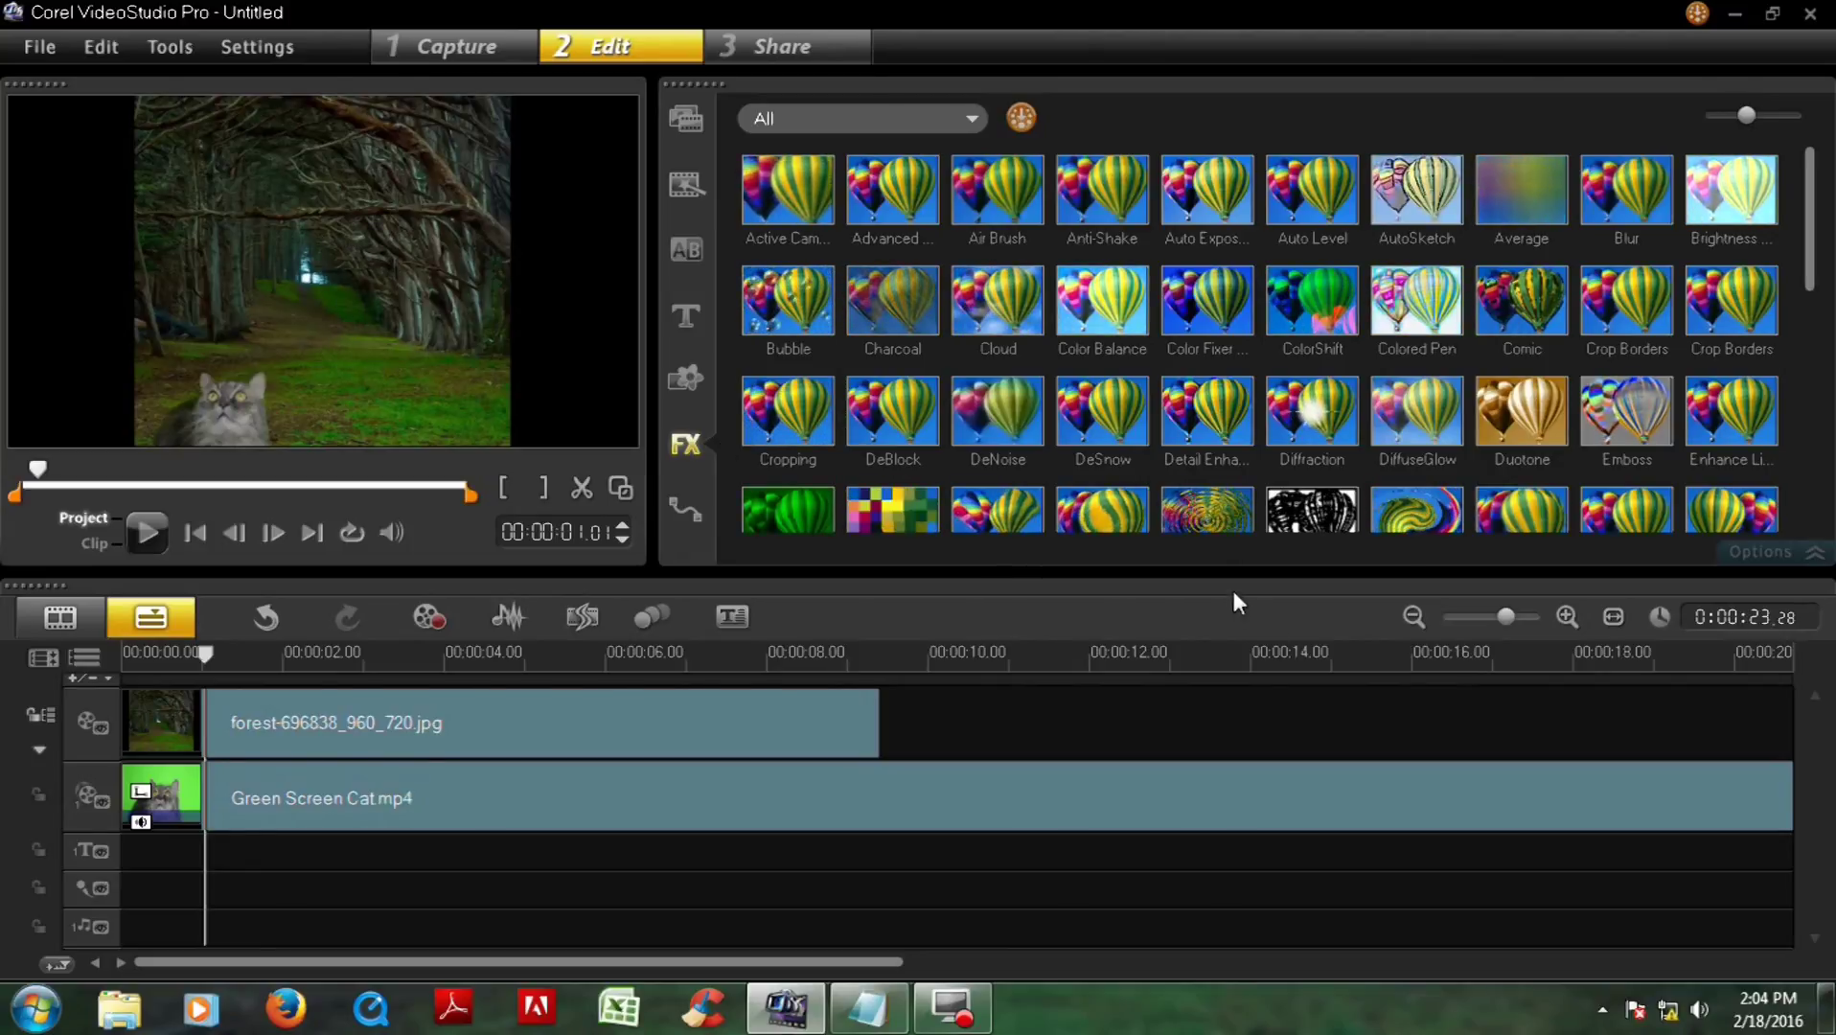
Return to the Notepad notes and add blank lines after 'download it from internet'.
{"action": "left_click", "coordinate": [880, 987]}
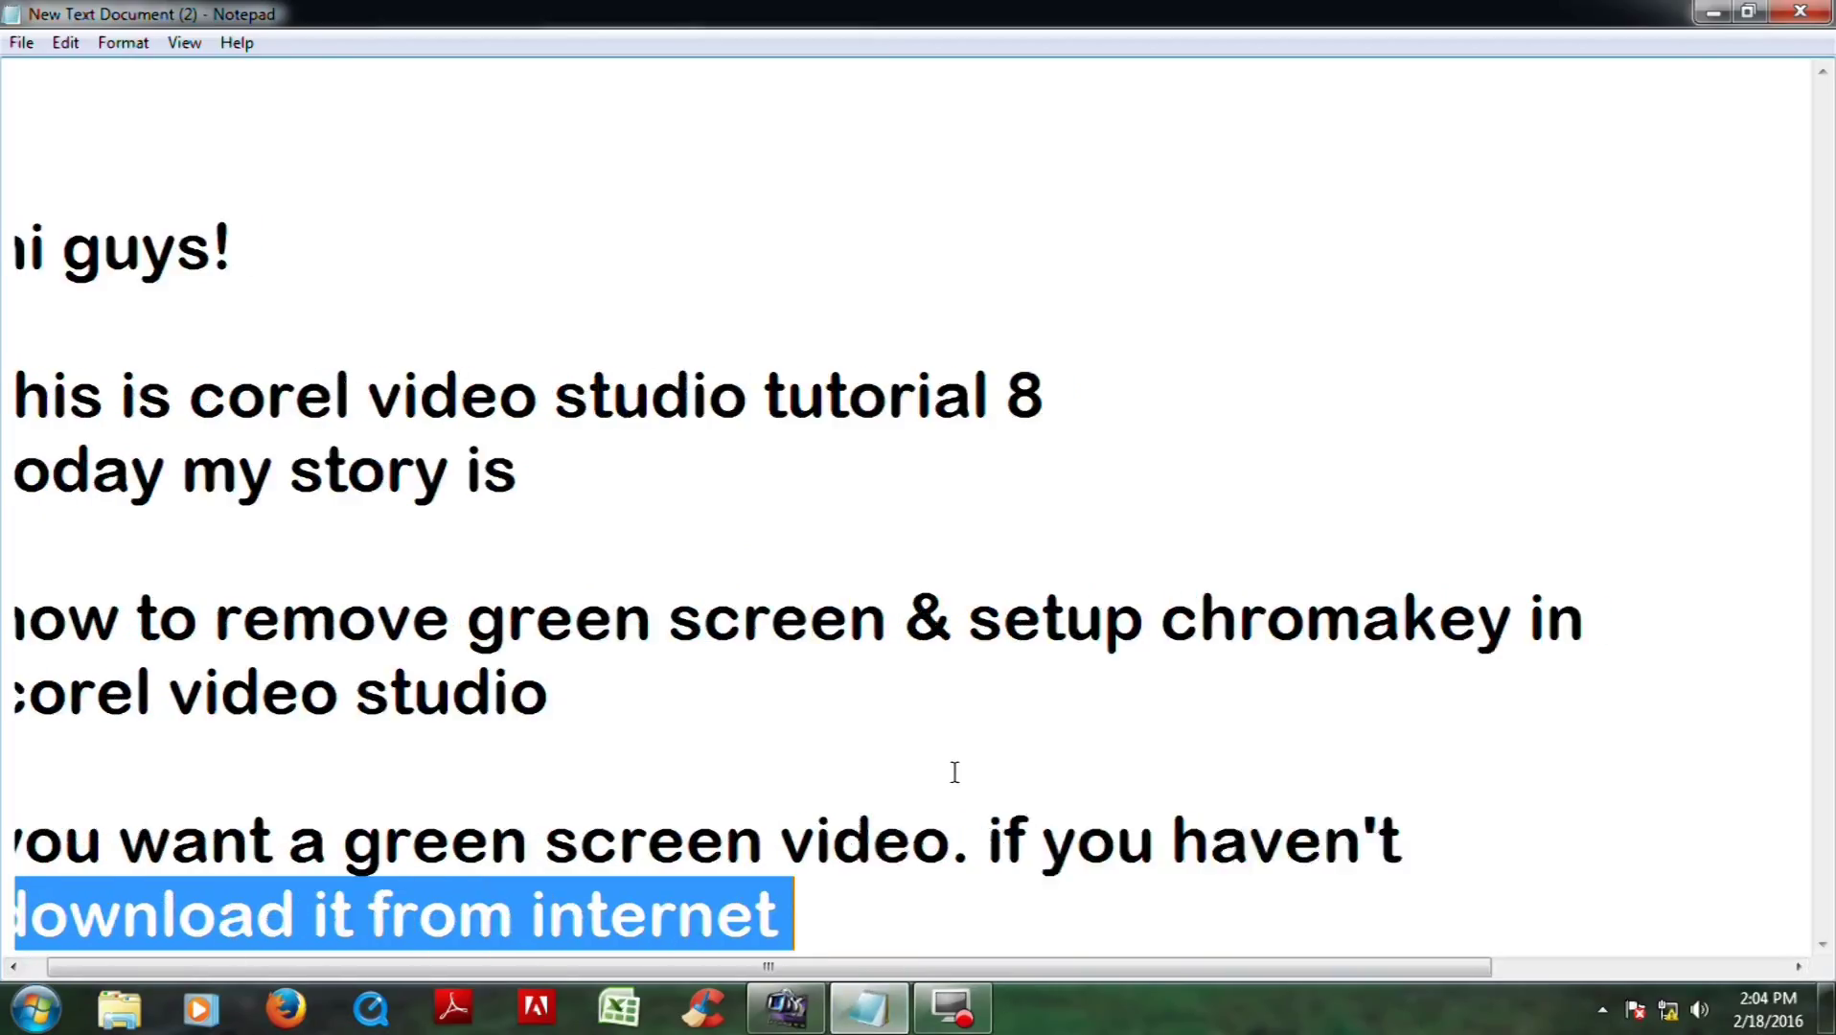
{"action": "left_click", "coordinate": [909, 911]}
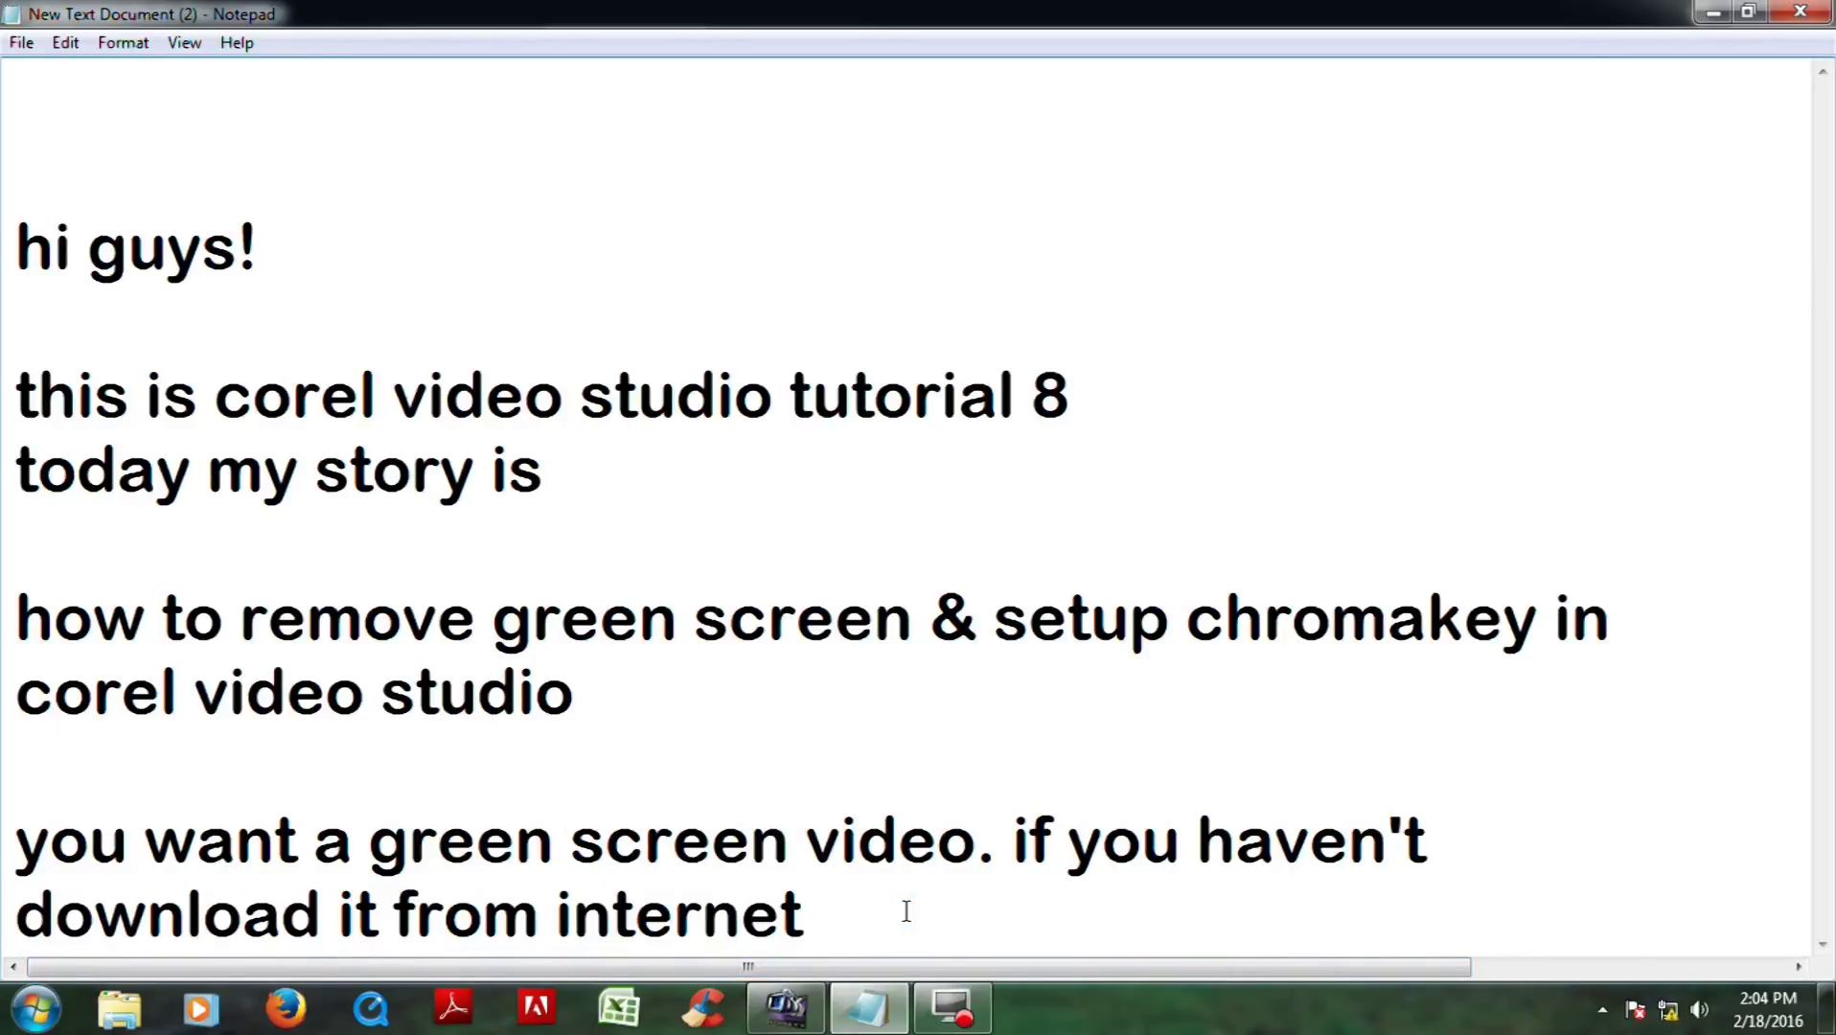
{"action": "key", "text": "Return"}
{"action": "key", "text": "Return"}
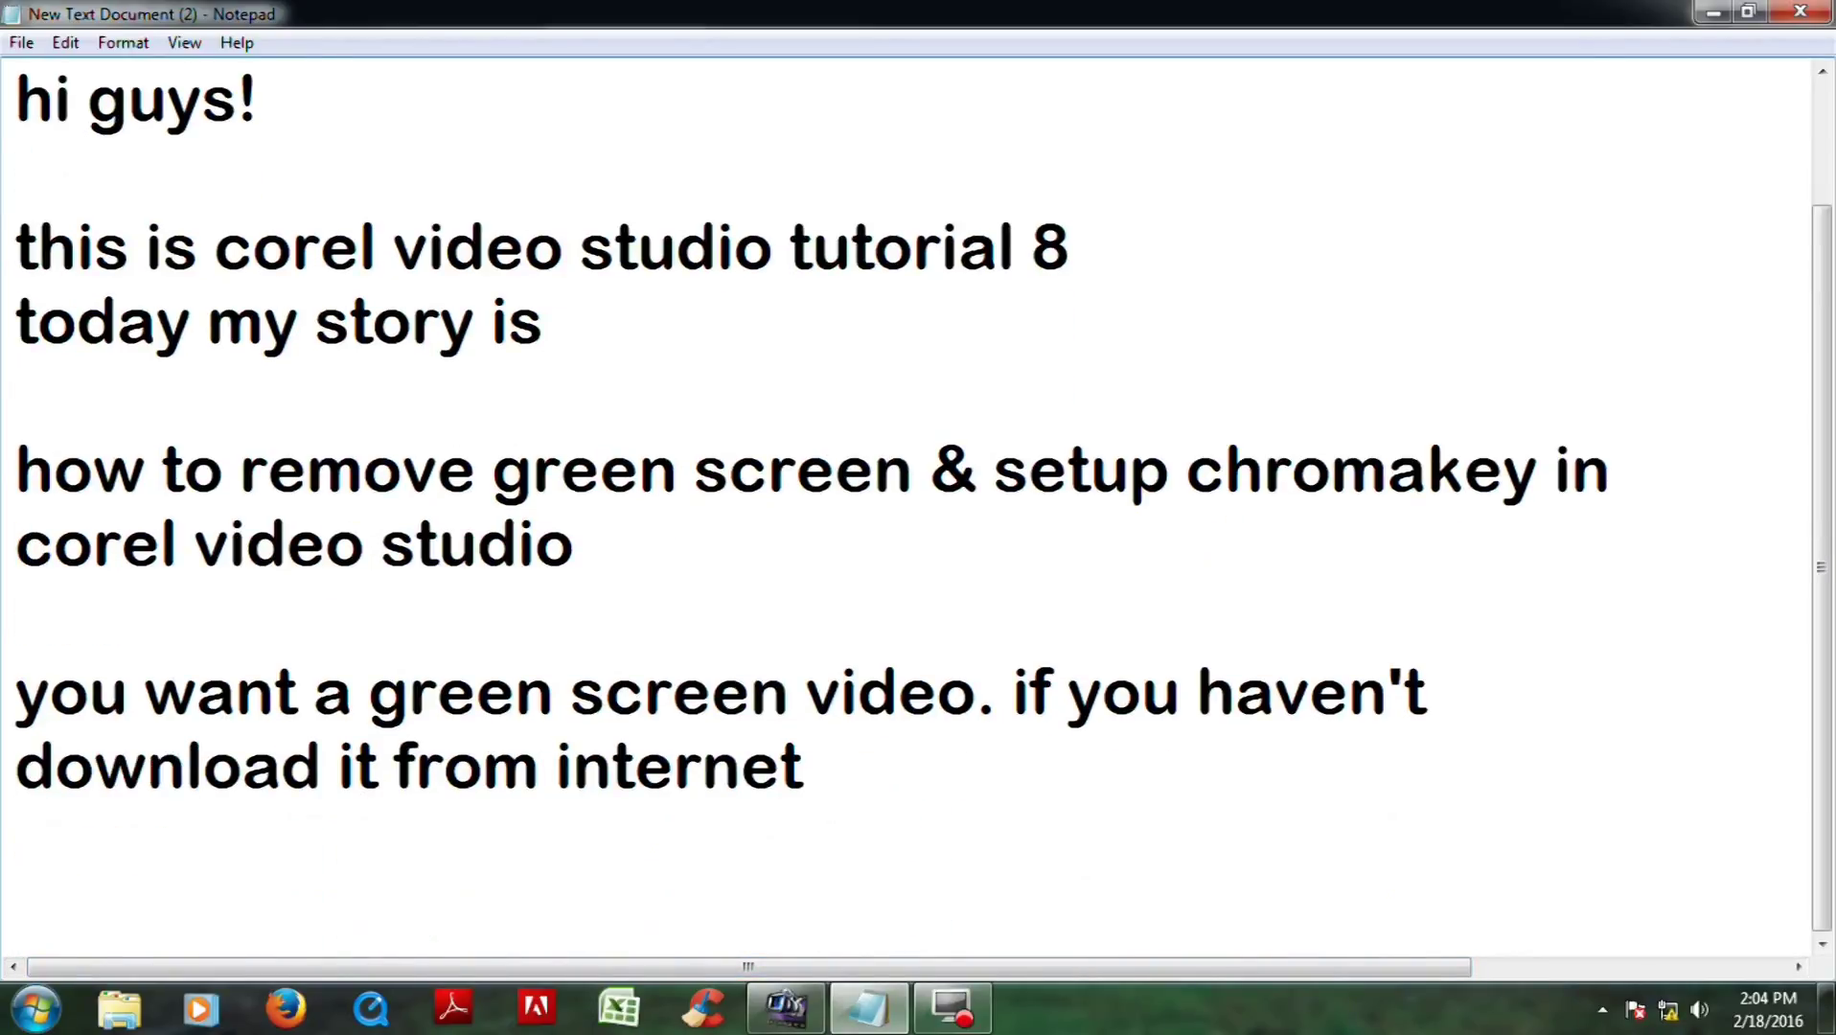